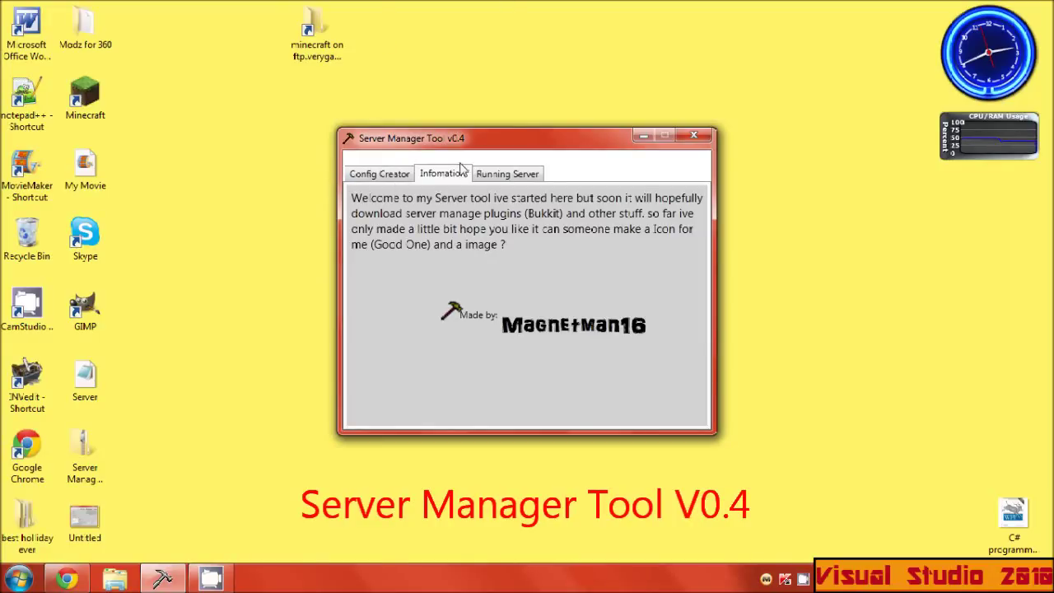
Look through the tool's Config Creator, Information and Running Server pages.
{"action": "mouse_move", "coordinate": [407, 142]}
{"action": "left_mouse_down"}
{"action": "mouse_move", "coordinate": [415, 133]}
{"action": "mouse_move", "coordinate": [457, 155]}
{"action": "mouse_move", "coordinate": [399, 148]}
{"action": "left_mouse_up"}
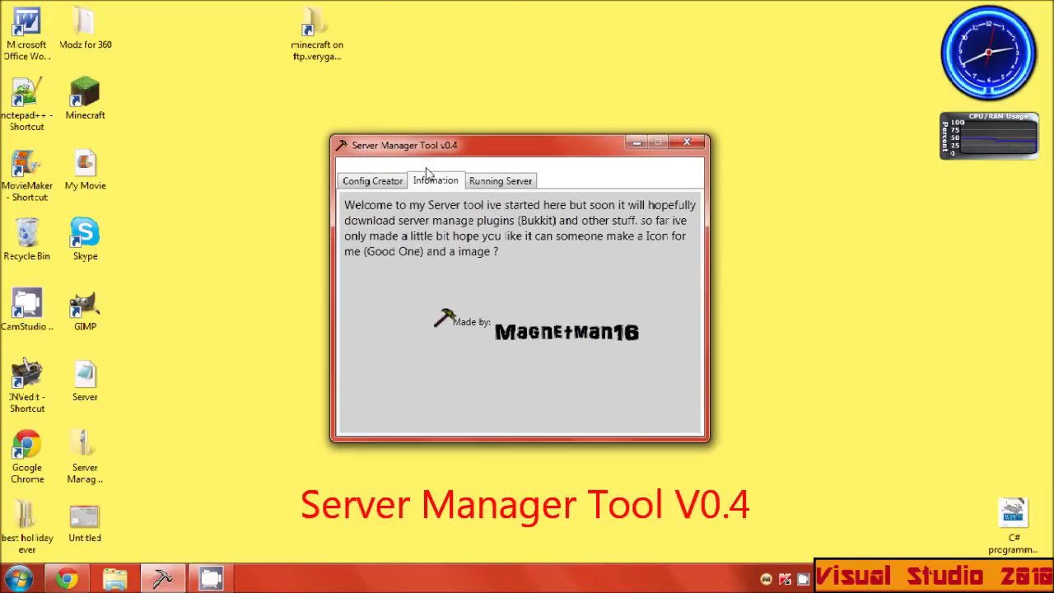
{"action": "left_click", "coordinate": [475, 183]}
{"action": "left_click", "coordinate": [402, 182]}
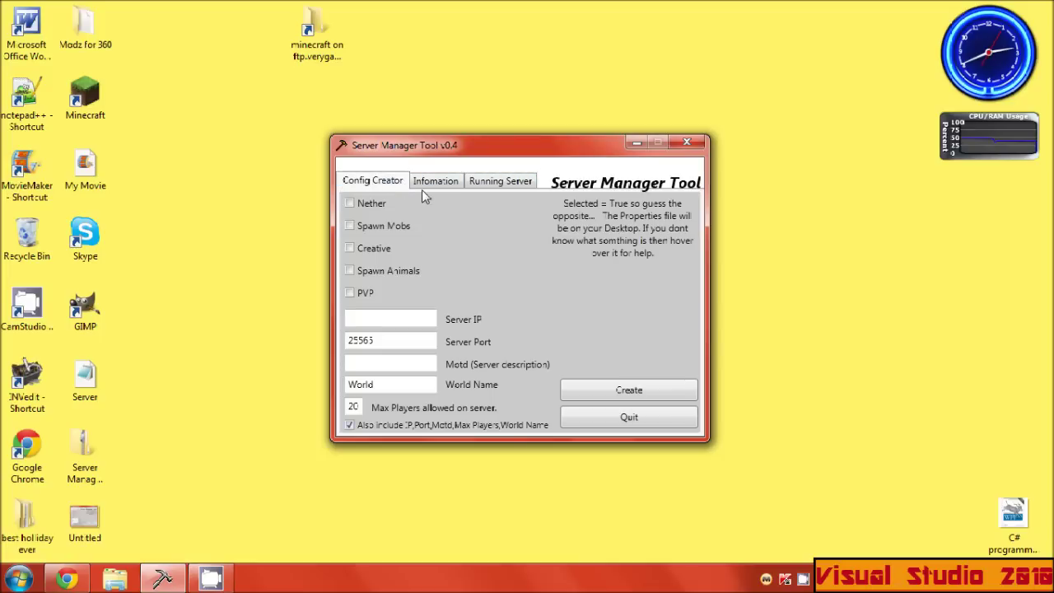
{"action": "left_click", "coordinate": [430, 187]}
{"action": "left_click", "coordinate": [475, 186]}
Enable Nether, Spawn Mobs, Creative, Spawn Animals and PVP in the Config Creator.
{"action": "left_click", "coordinate": [402, 183]}
{"action": "left_click", "coordinate": [366, 206]}
{"action": "left_click", "coordinate": [367, 229]}
{"action": "left_click", "coordinate": [367, 250]}
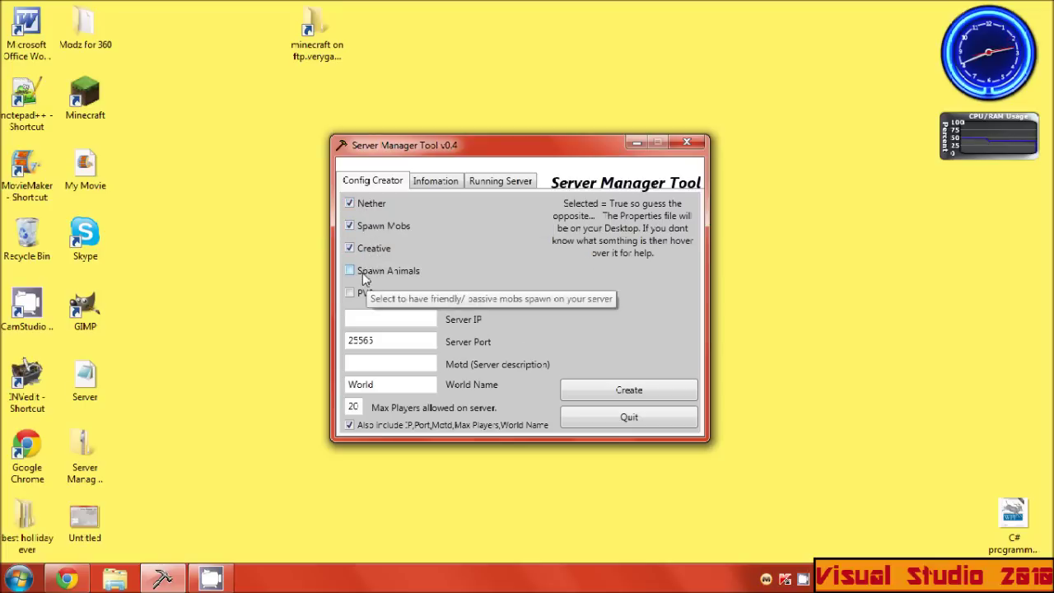
{"action": "left_click", "coordinate": [367, 275]}
{"action": "left_click", "coordinate": [367, 294]}
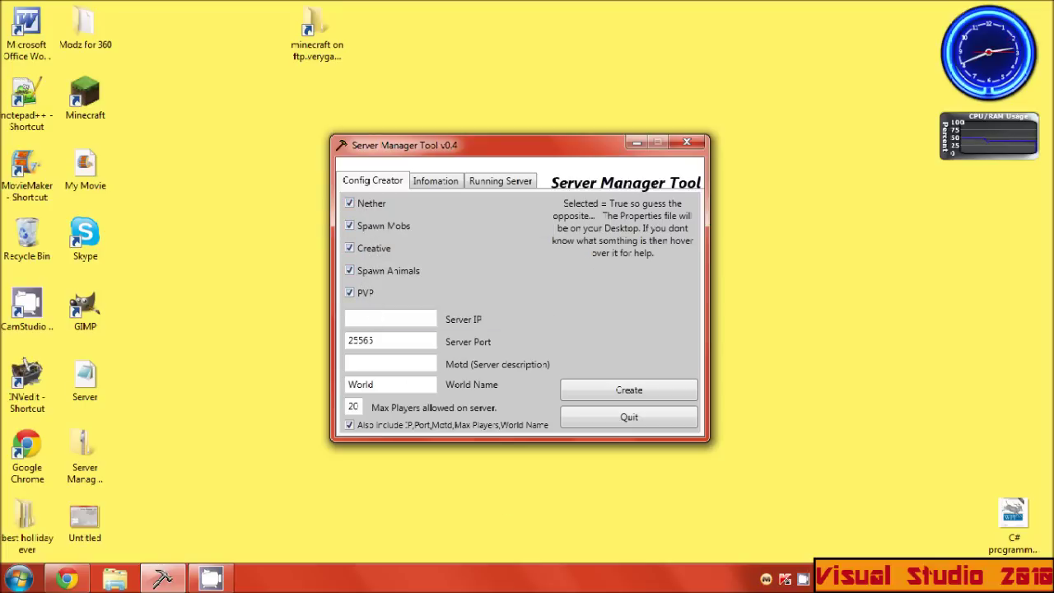
Copy this computer's IPv4 address from LogMeIn Hamachi and enter it as the Server IP in the Config Creator.
{"action": "left_click", "coordinate": [900, 584]}
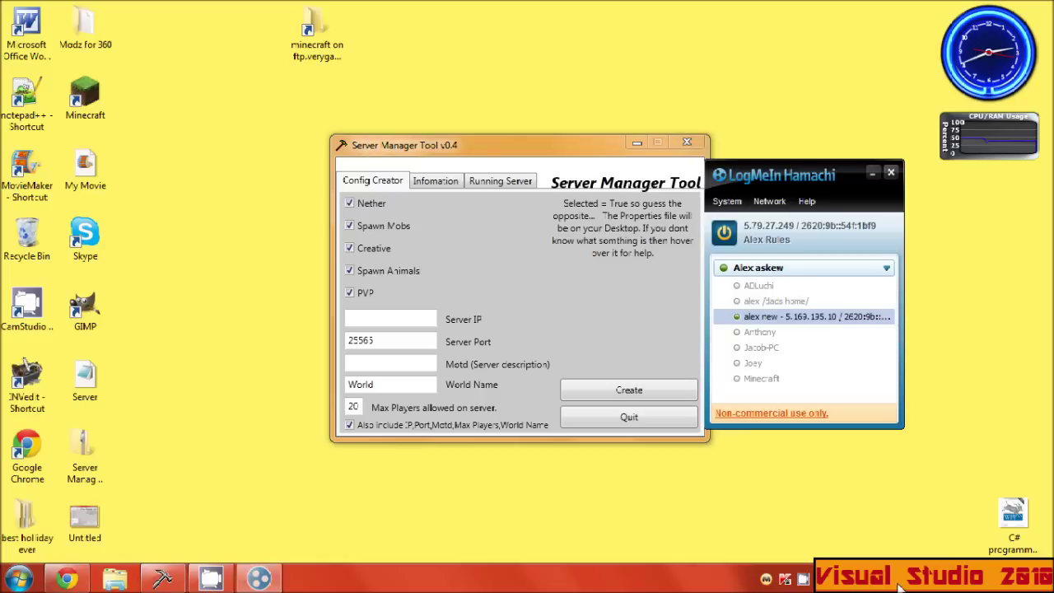
{"action": "left_click", "coordinate": [770, 236]}
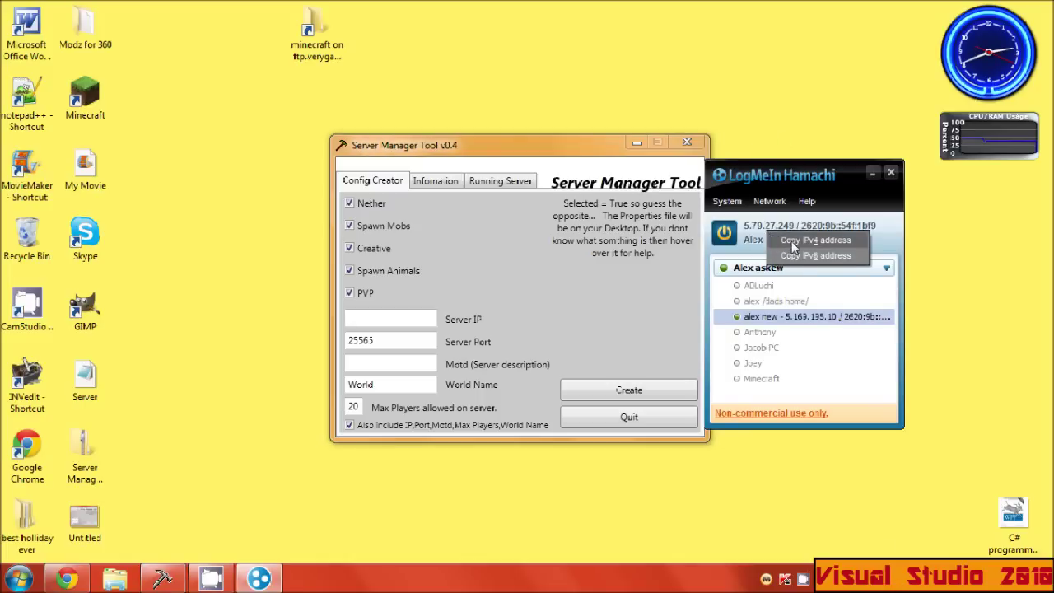
{"action": "left_click", "coordinate": [793, 241]}
{"action": "left_click", "coordinate": [891, 173]}
{"action": "left_click", "coordinate": [398, 317]}
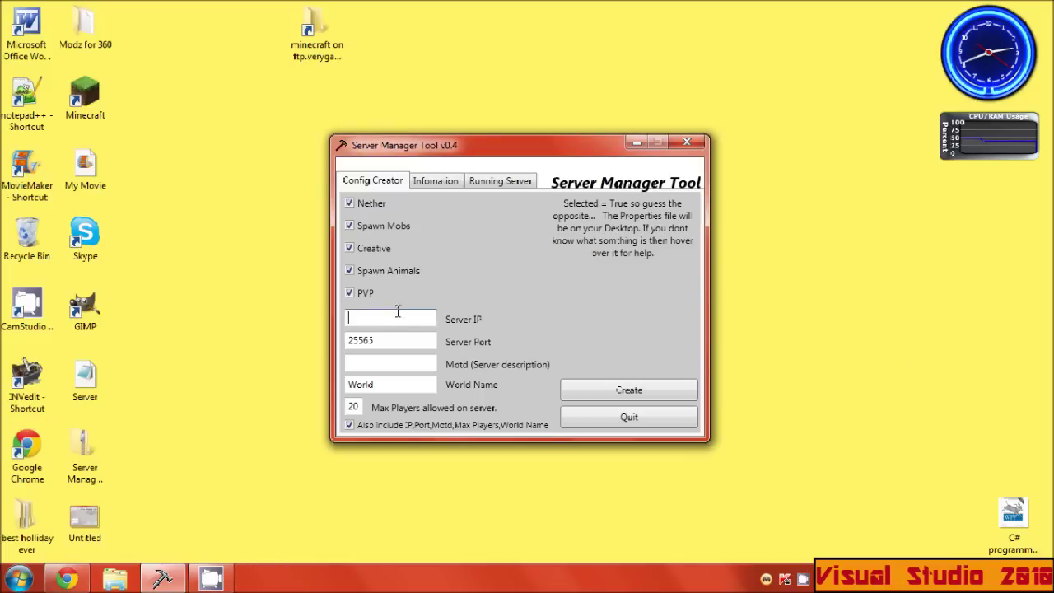
{"action": "type", "text": "5.79.27.249"}
Set the Motd to "A test server", the world name to World1 and the maximum players to 10, and create the properties file.
{"action": "left_click", "coordinate": [402, 369]}
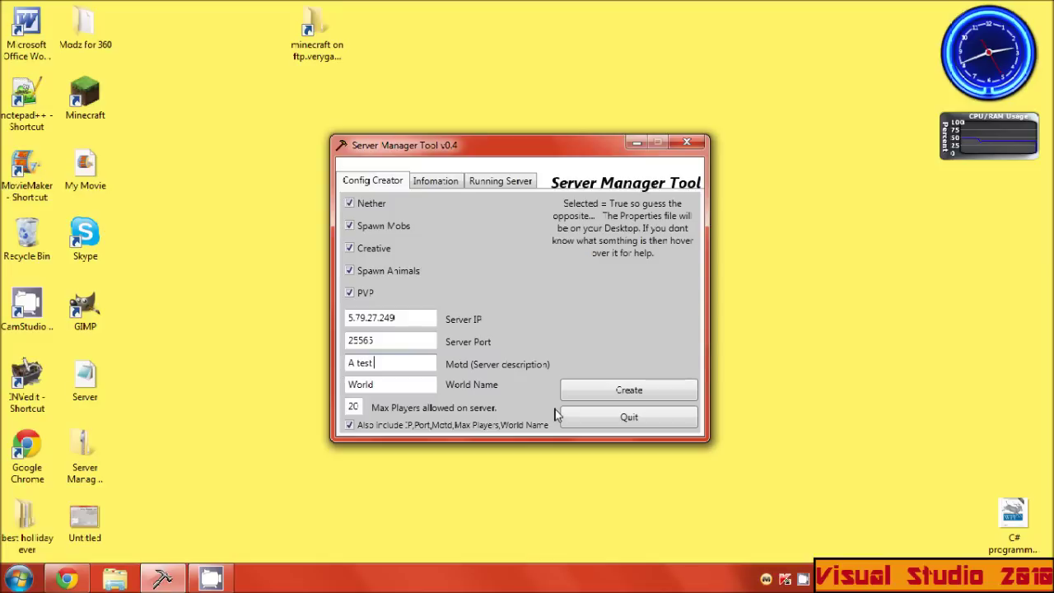
{"action": "left_click", "coordinate": [397, 385]}
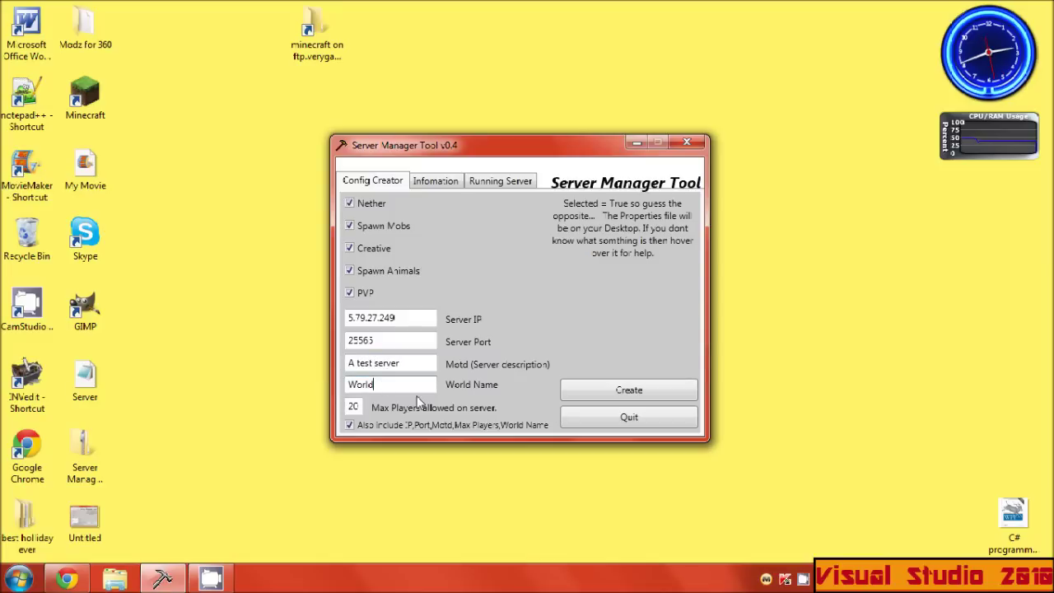
{"action": "left_click", "coordinate": [355, 407]}
{"action": "key", "text": "BackSpace"}
{"action": "key", "text": "BackSpace"}
{"action": "type", "text": "10"}
{"action": "left_click", "coordinate": [568, 398]}
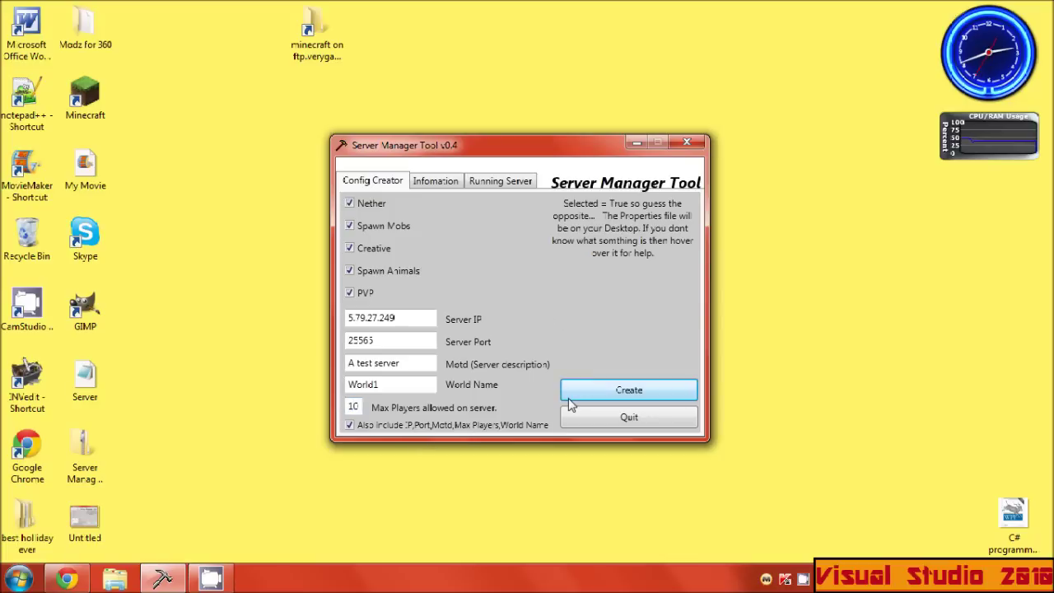
Download Bukkit [1.8.1] from the Running Server page and dismiss the completion message.
{"action": "left_click", "coordinate": [430, 185]}
{"action": "left_click", "coordinate": [476, 185]}
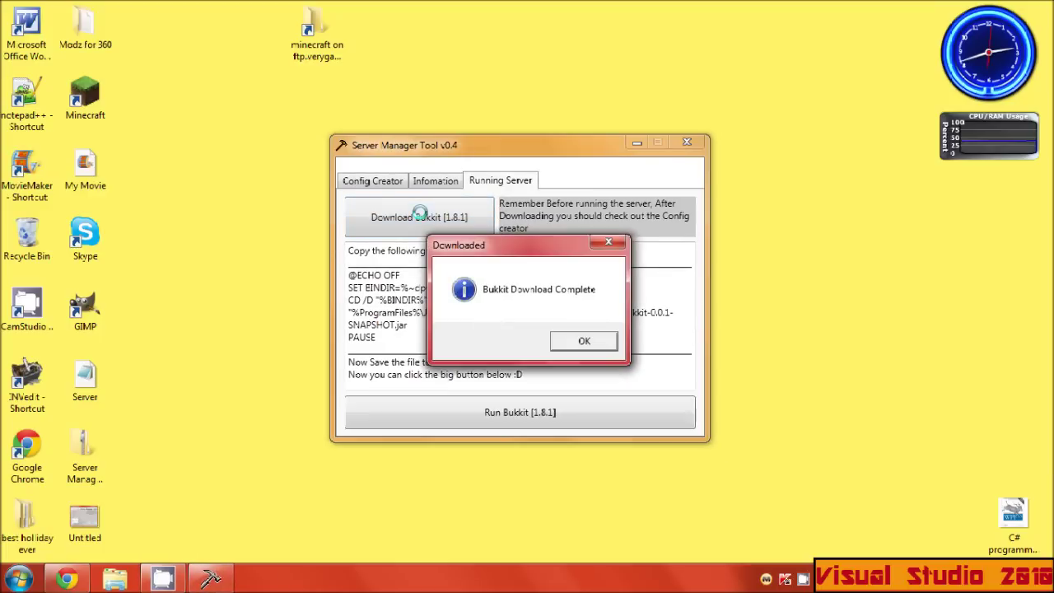
{"action": "left_click", "coordinate": [571, 340]}
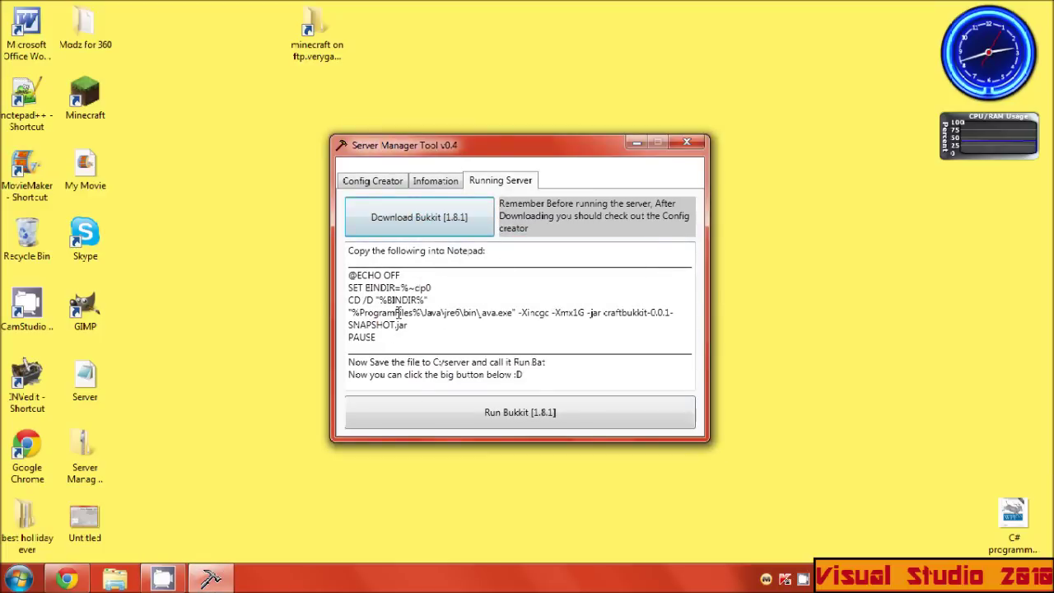
{"action": "left_click_drag", "start_coordinate": [381, 340], "coordinate": [344, 279]}
{"action": "key", "text": "ctrl+c"}
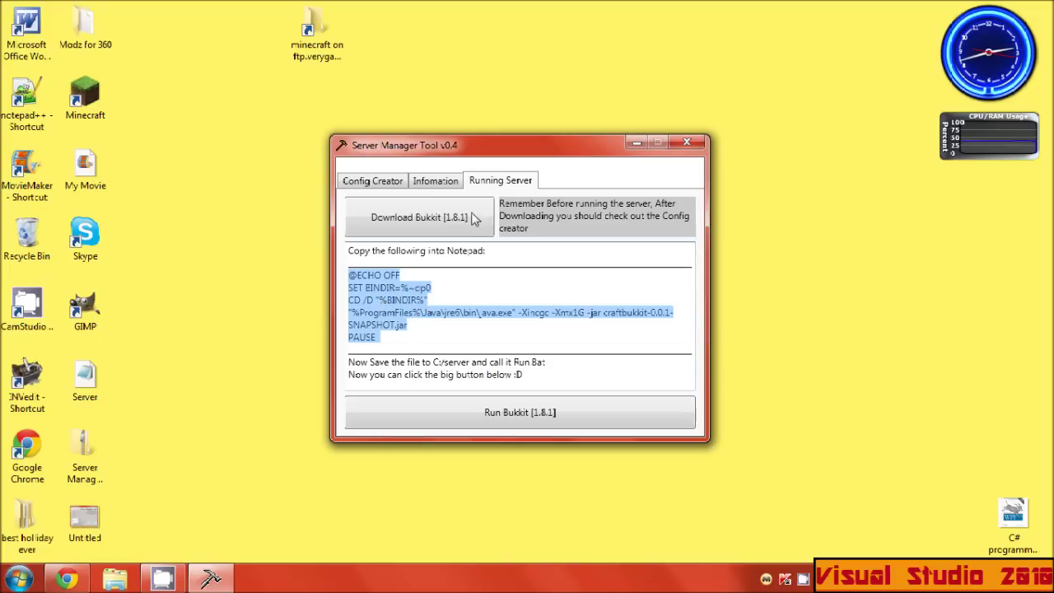
{"action": "right_click", "coordinate": [223, 356]}
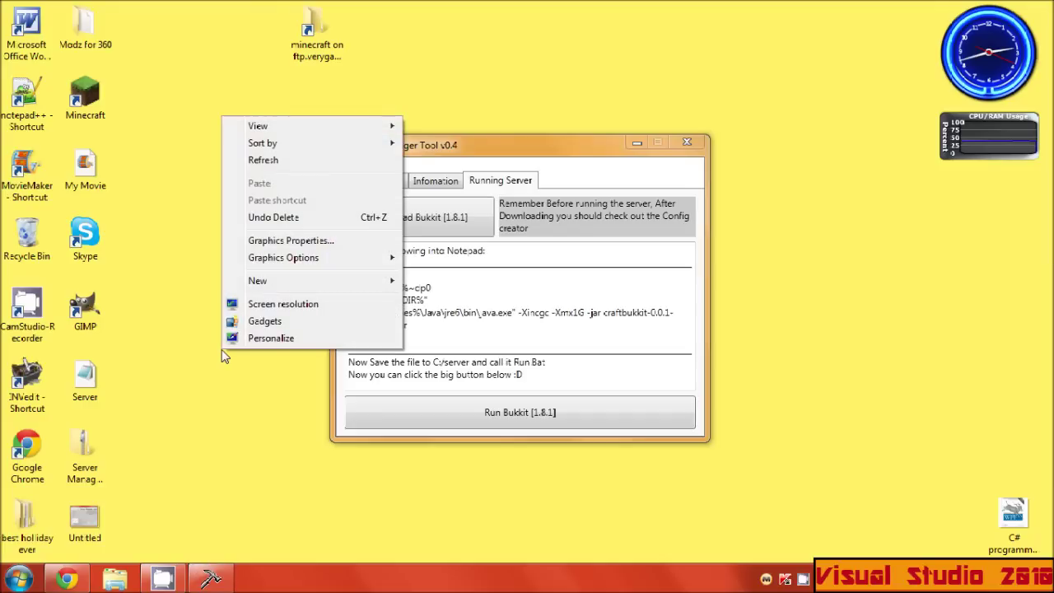
{"action": "mouse_move", "coordinate": [257, 284]}
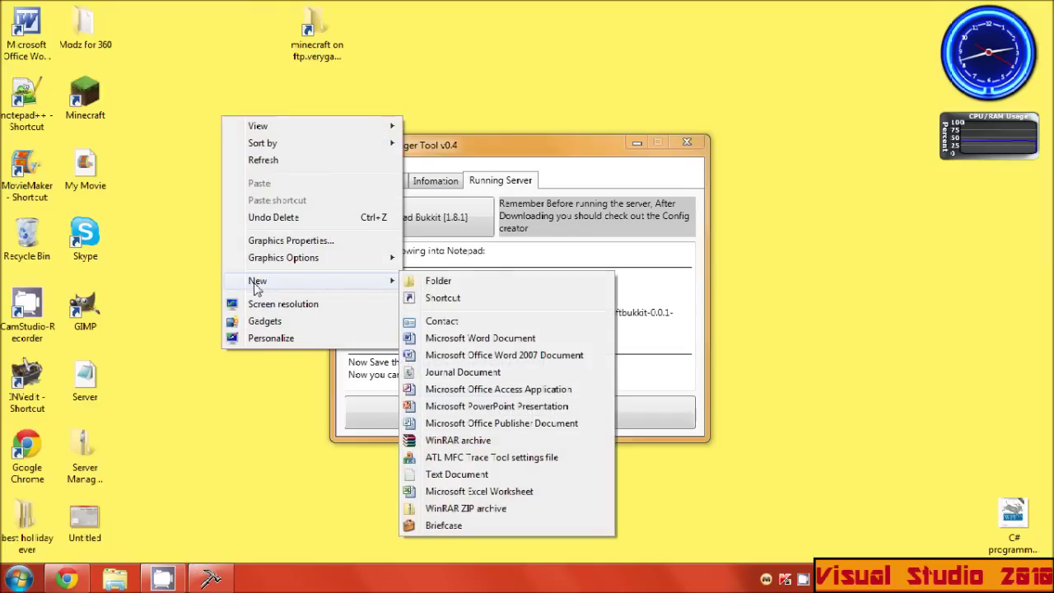
{"action": "left_click", "coordinate": [438, 475]}
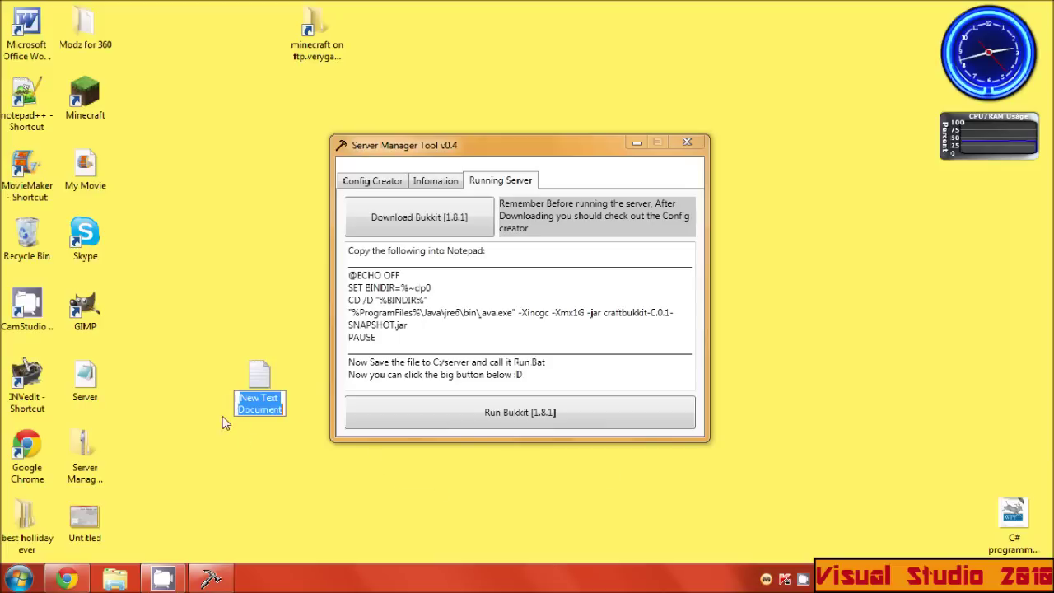
{"action": "left_click", "coordinate": [262, 369]}
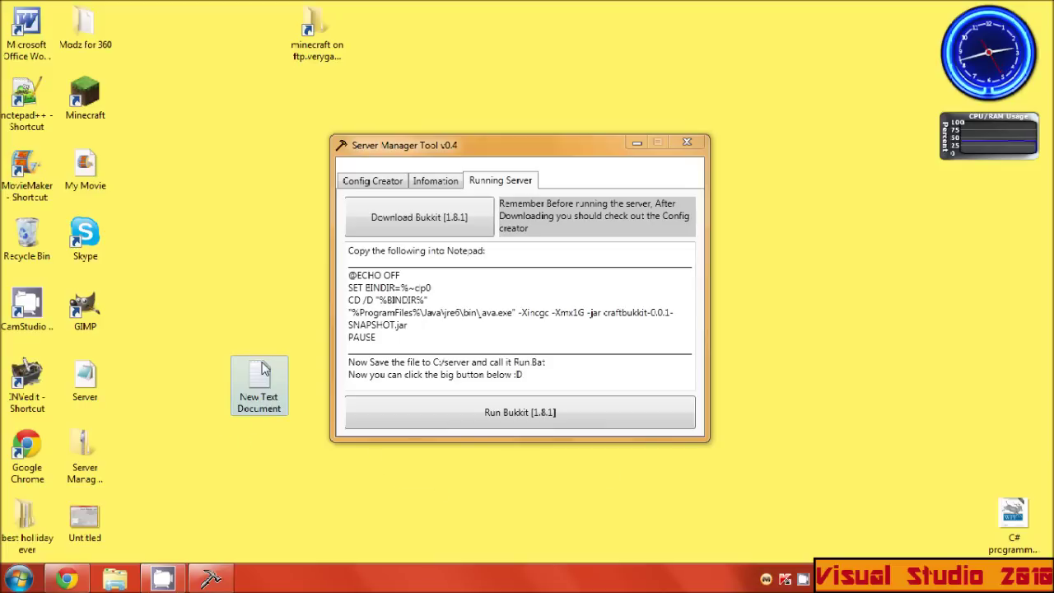
Open the new text document in Notepad instead of Notepad++ and paste the copied launch script.
{"action": "double_click", "coordinate": [262, 370]}
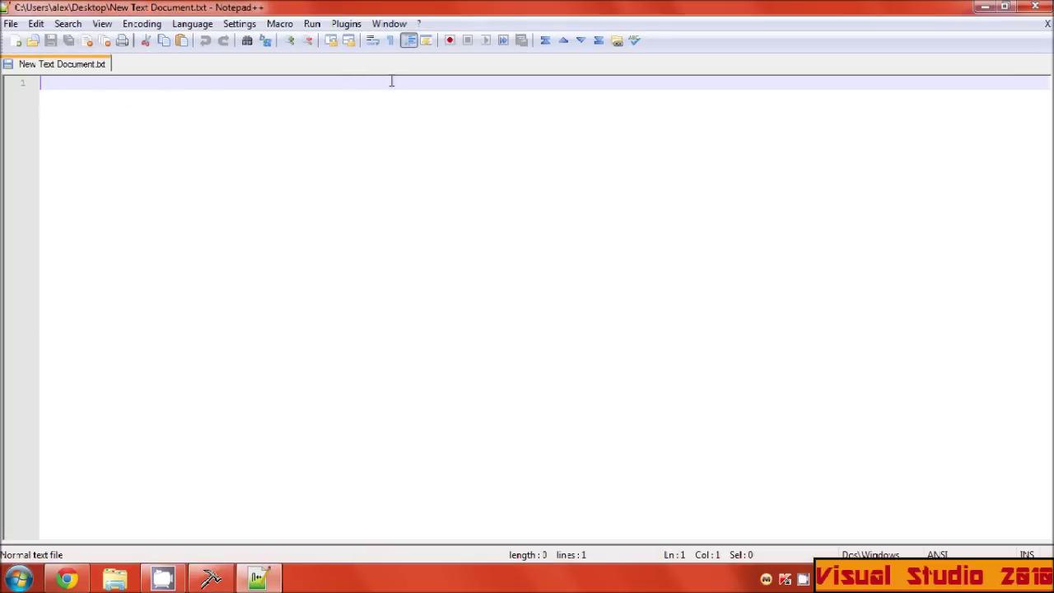
{"action": "left_click", "coordinate": [1035, 7]}
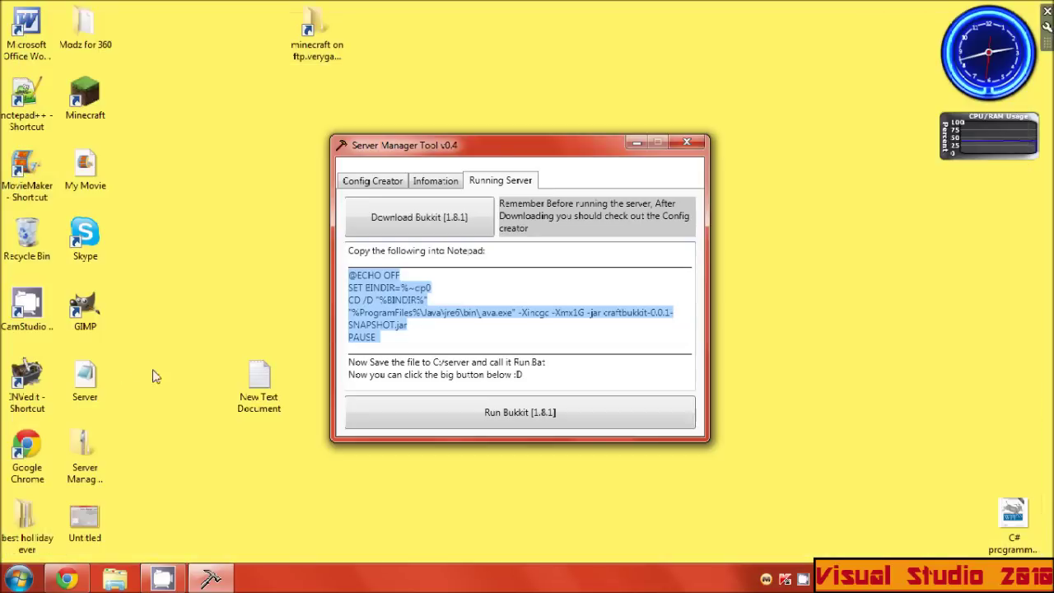
{"action": "right_click", "coordinate": [274, 397]}
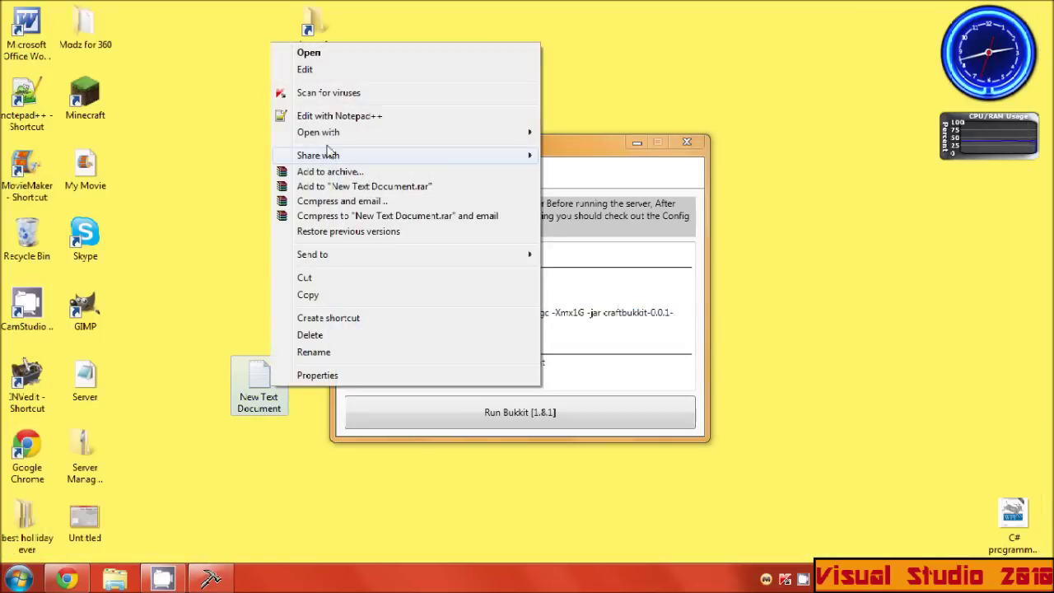
{"action": "mouse_move", "coordinate": [342, 137]}
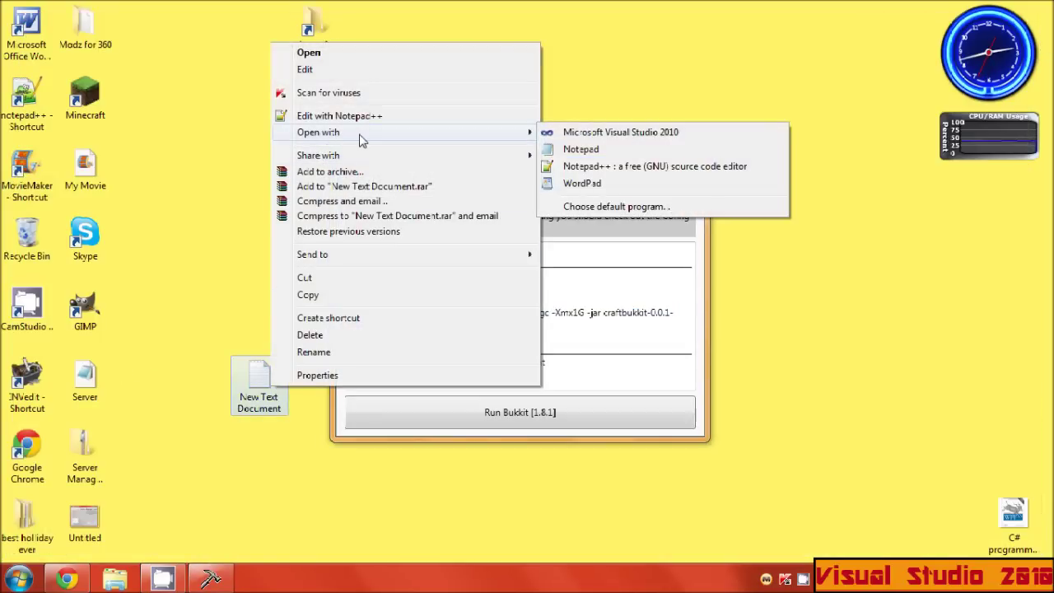
{"action": "left_click", "coordinate": [590, 148]}
{"action": "key", "text": "ctrl+v"}
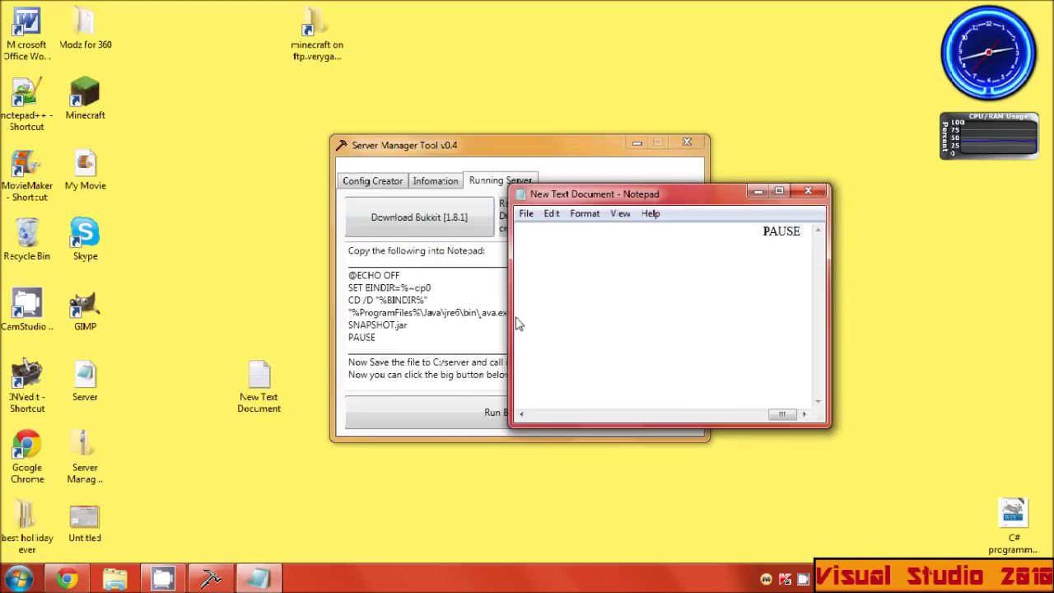
Break the pasted script so that SET BINDIR, CD /D, the java.exe command and PAUSE each start on their own line.
{"action": "left_click", "coordinate": [779, 191]}
{"action": "left_click_drag", "start_coordinate": [675, 558], "coordinate": [66, 539]}
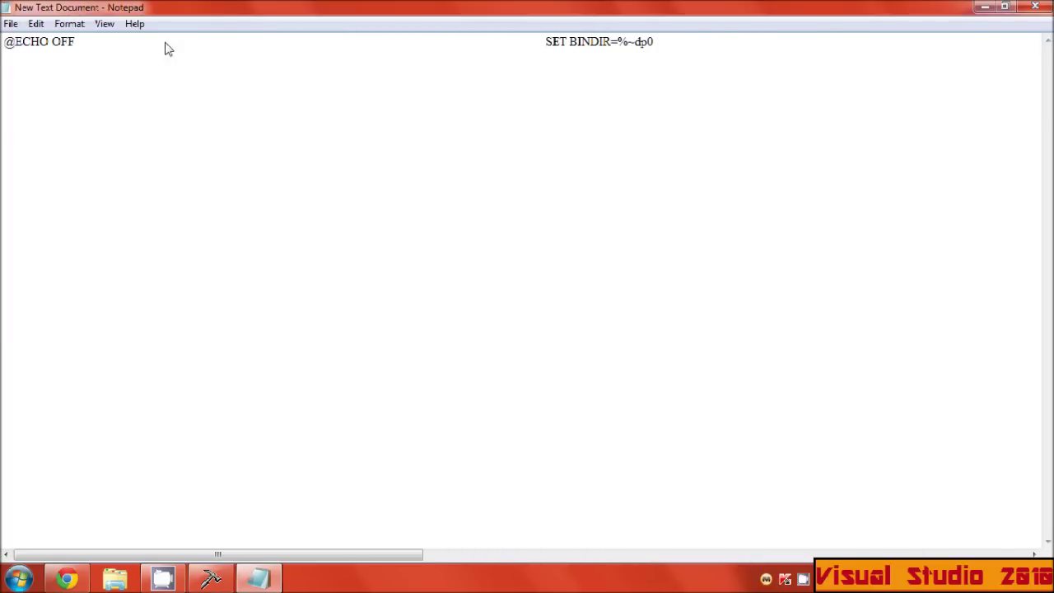
{"action": "left_click", "coordinate": [546, 48]}
{"action": "key", "text": "Return"}
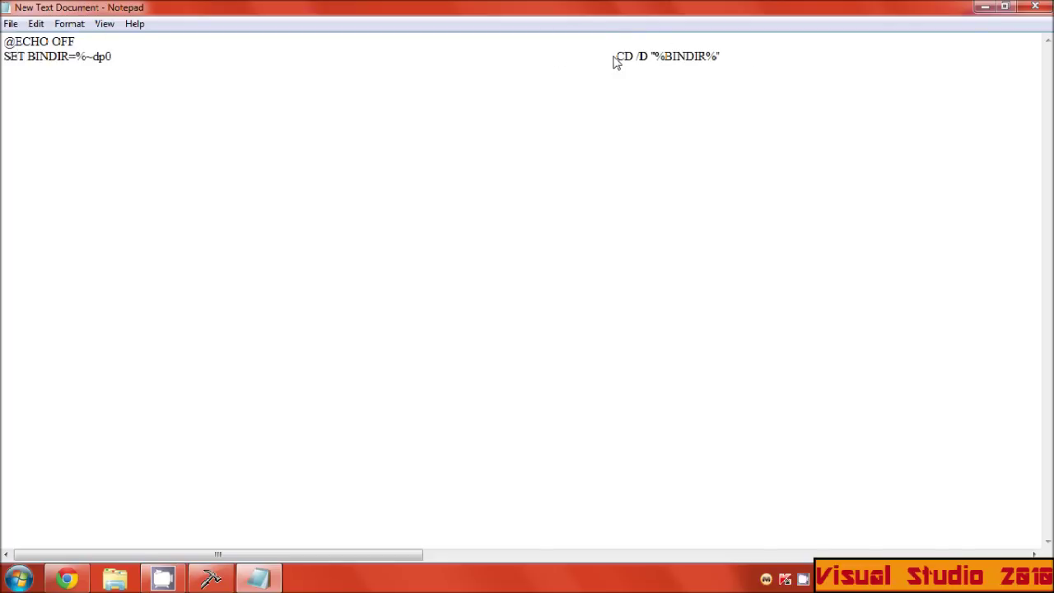
{"action": "key", "text": "Return"}
{"action": "left_click", "coordinate": [570, 78]}
{"action": "key", "text": "Return"}
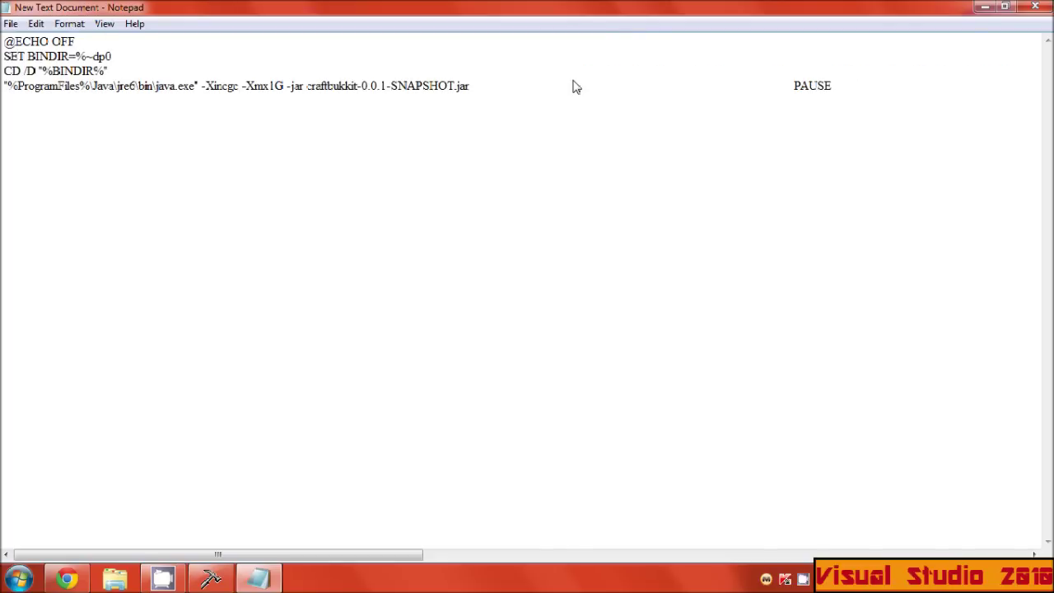
{"action": "left_click", "coordinate": [793, 86]}
{"action": "key", "text": "Return"}
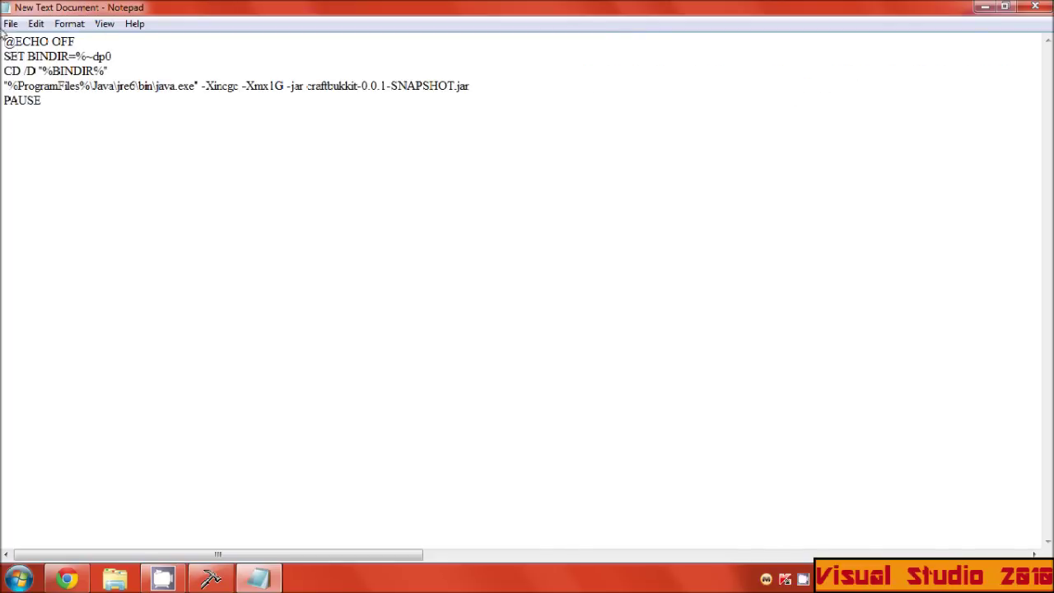
Save the script as Run.Bat in the Server folder on the C: drive and close Notepad.
{"action": "left_click", "coordinate": [10, 23]}
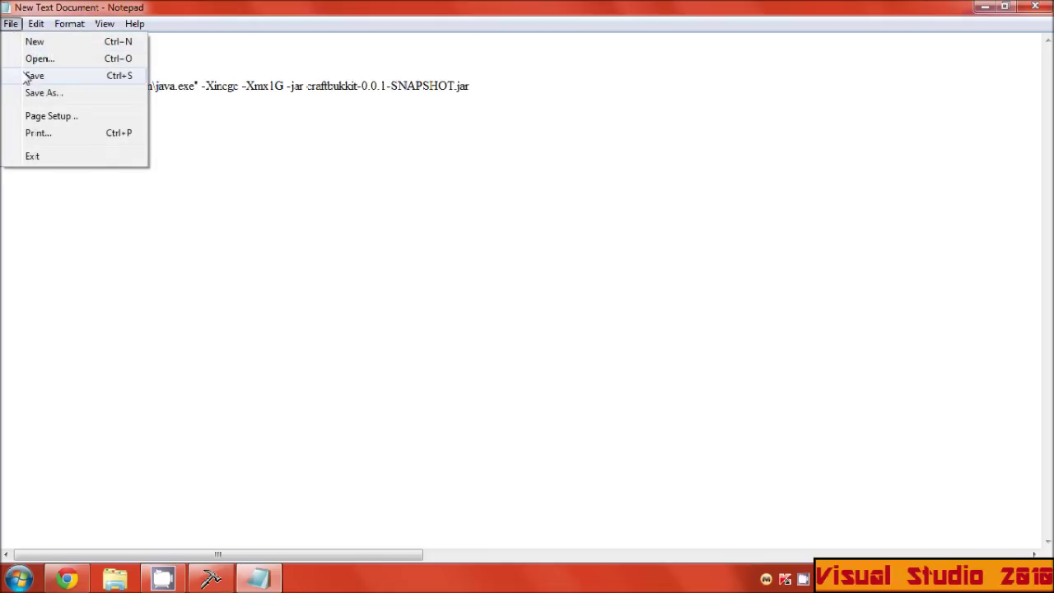
{"action": "left_click", "coordinate": [34, 93]}
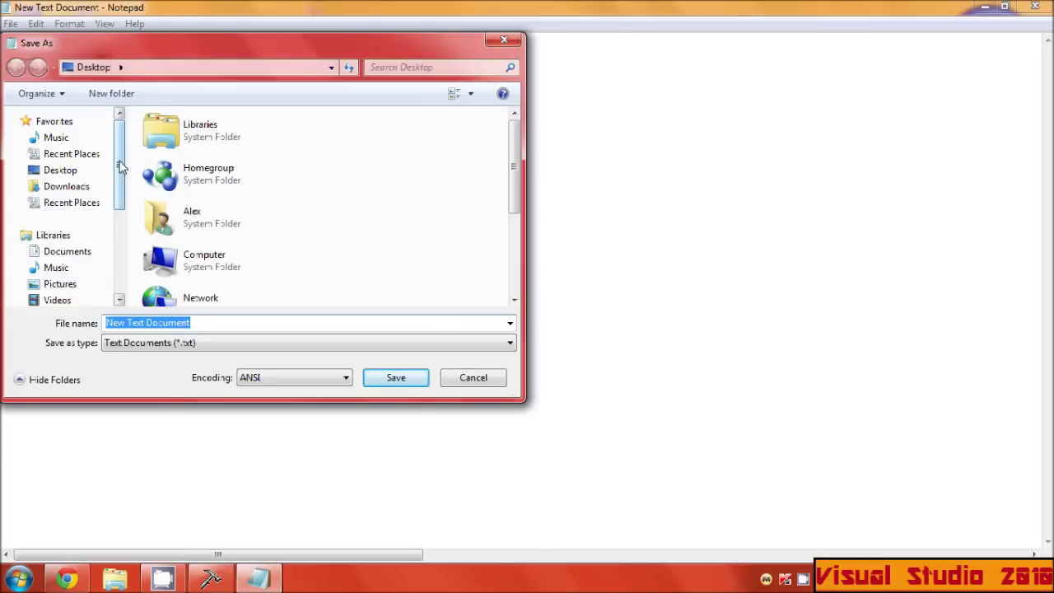
{"action": "left_click_drag", "start_coordinate": [121, 168], "coordinate": [122, 251]}
{"action": "left_click", "coordinate": [72, 211]}
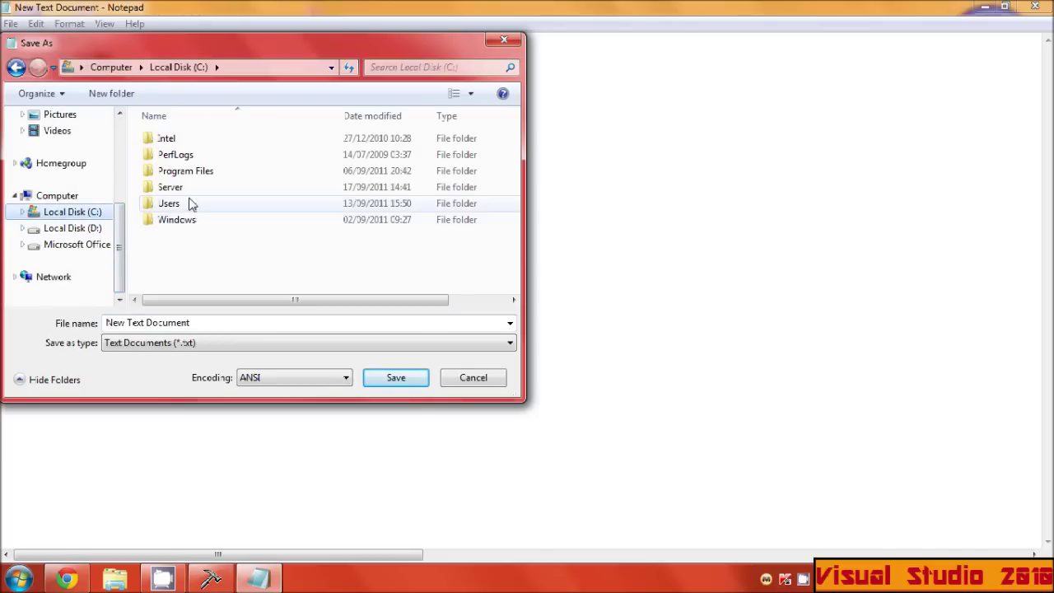
{"action": "double_click", "coordinate": [193, 188]}
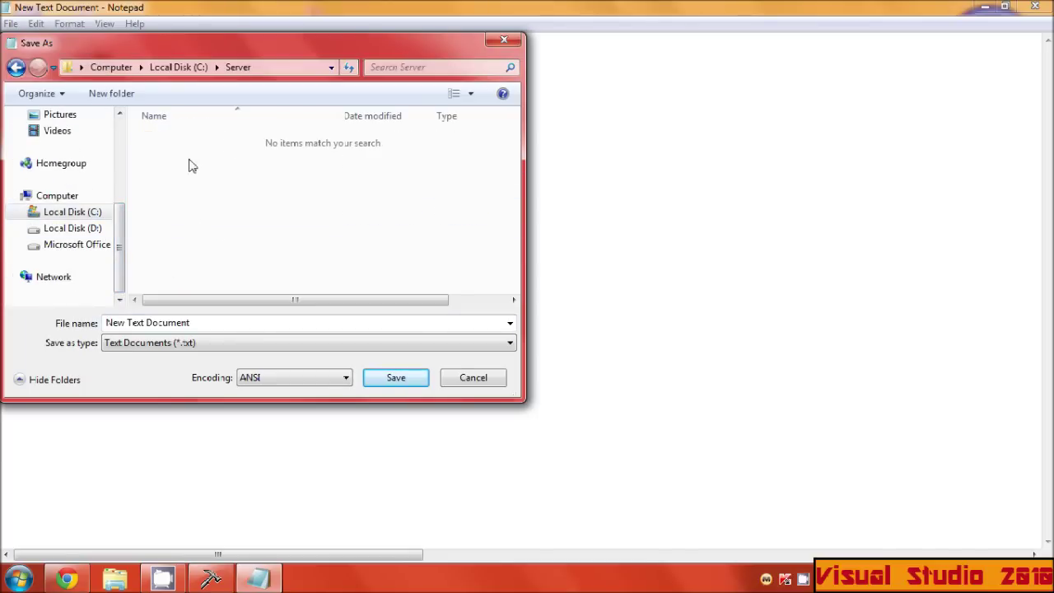
{"action": "left_click", "coordinate": [213, 323]}
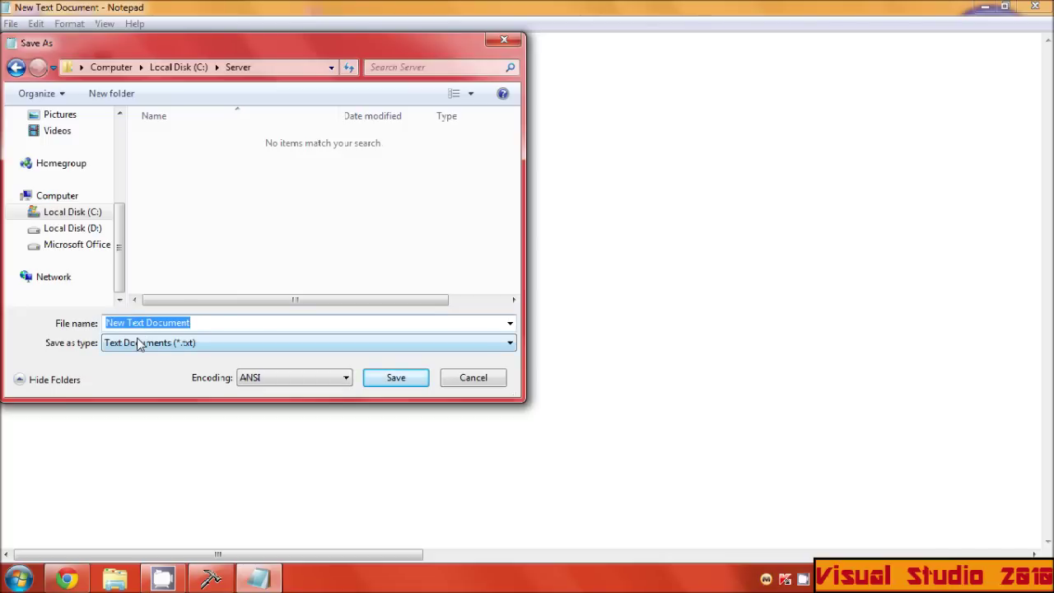
{"action": "type", "text": "Run.Bat"}
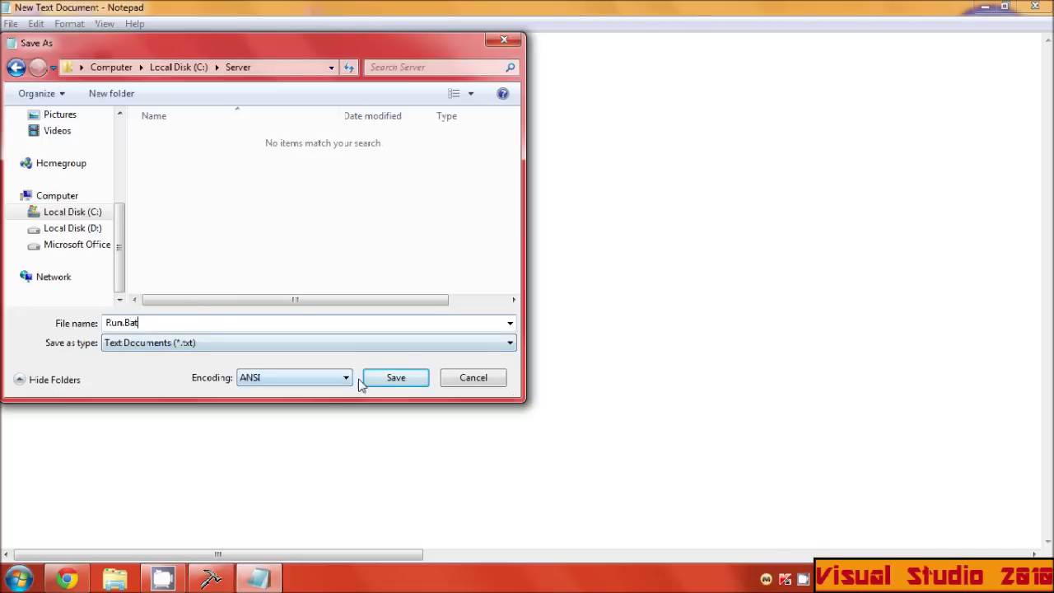
{"action": "left_click", "coordinate": [386, 378]}
{"action": "left_click", "coordinate": [1036, 7]}
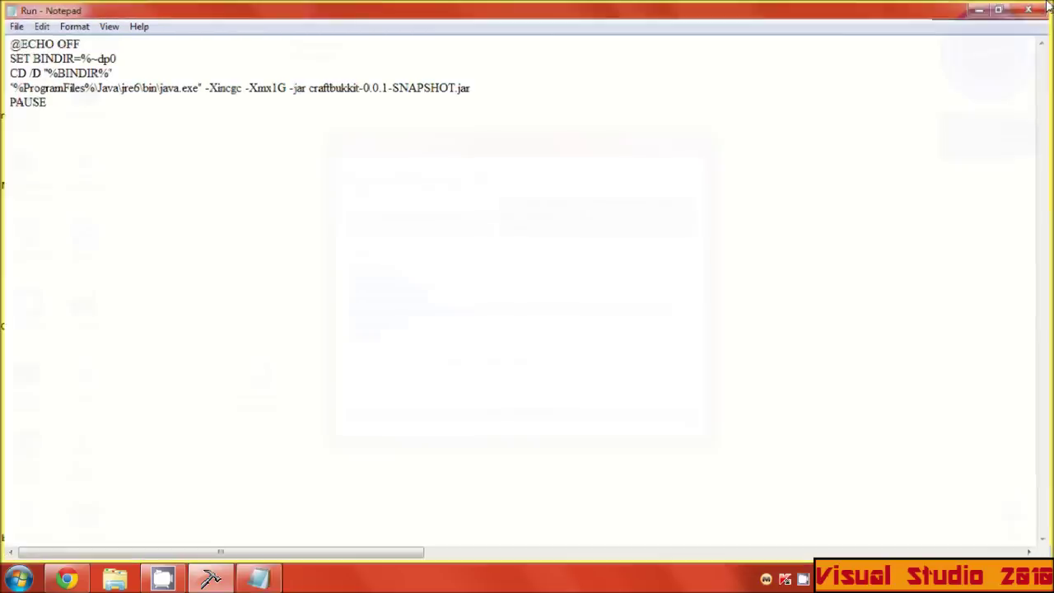
Delete the leftover New Text Document from the desktop.
{"action": "left_click_drag", "start_coordinate": [278, 289], "coordinate": [285, 461]}
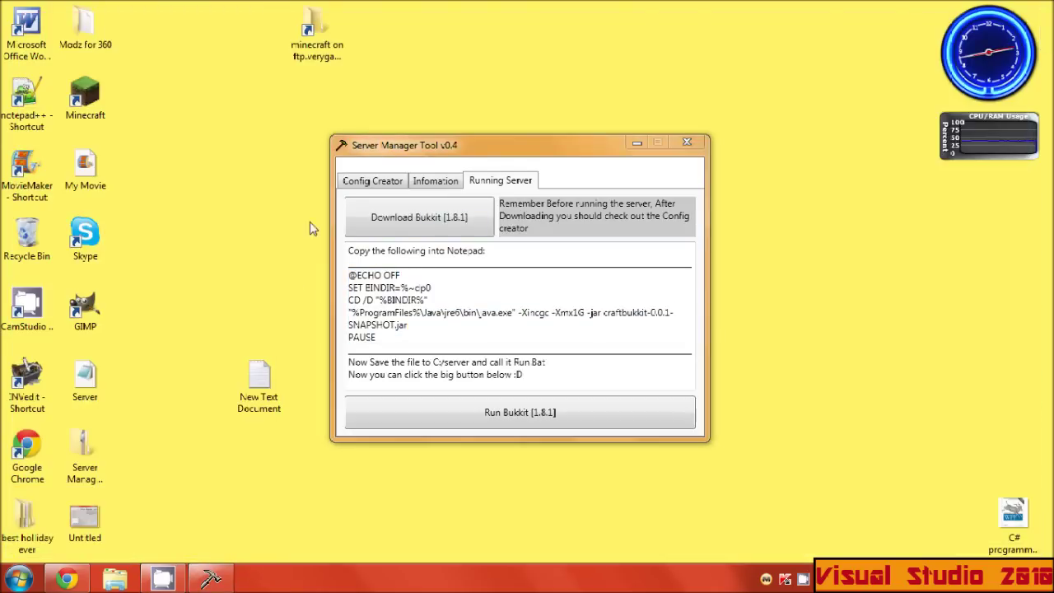
{"action": "left_click_drag", "start_coordinate": [307, 170], "coordinate": [251, 443]}
{"action": "key", "text": "Delete"}
{"action": "key", "text": "Return"}
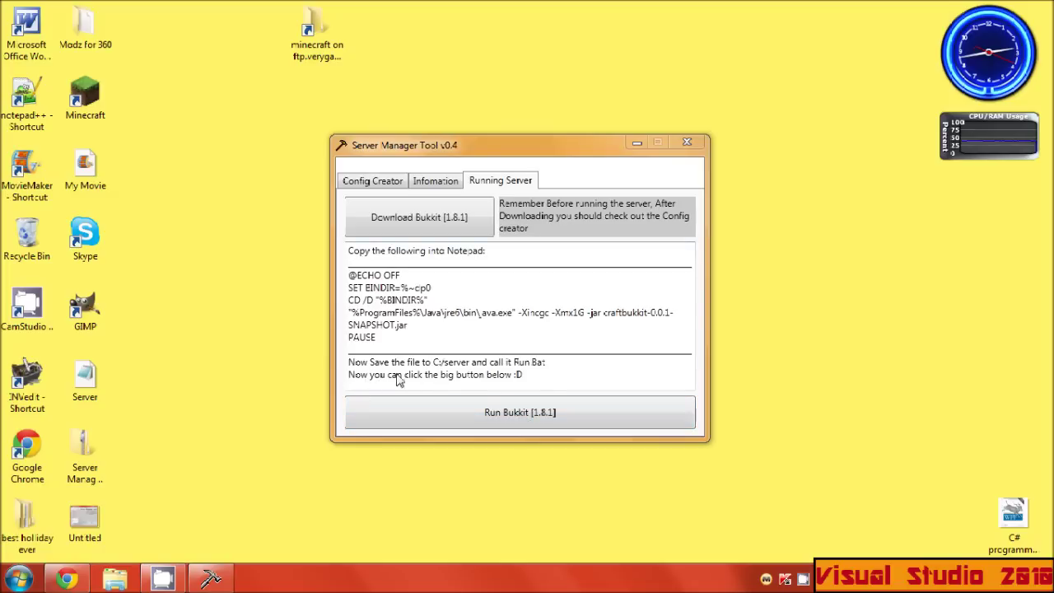
Run Bukkit [1.8.1], look through the startup log in the server console and minimize the console window.
{"action": "left_click", "coordinate": [467, 418]}
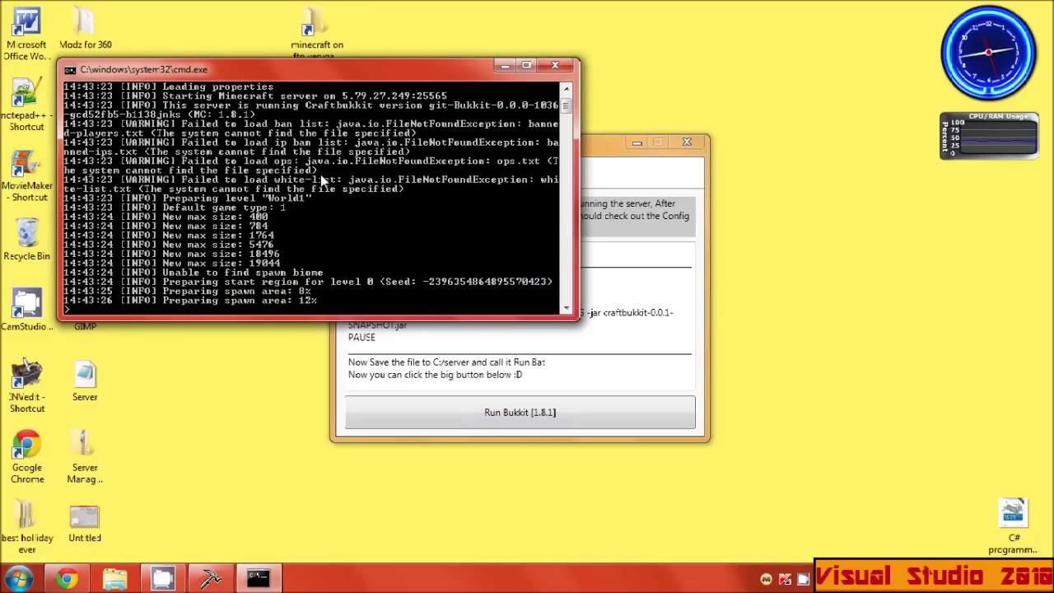
{"action": "scroll", "coordinate": [321, 184], "scroll_direction": "down", "scroll_amount": 3}
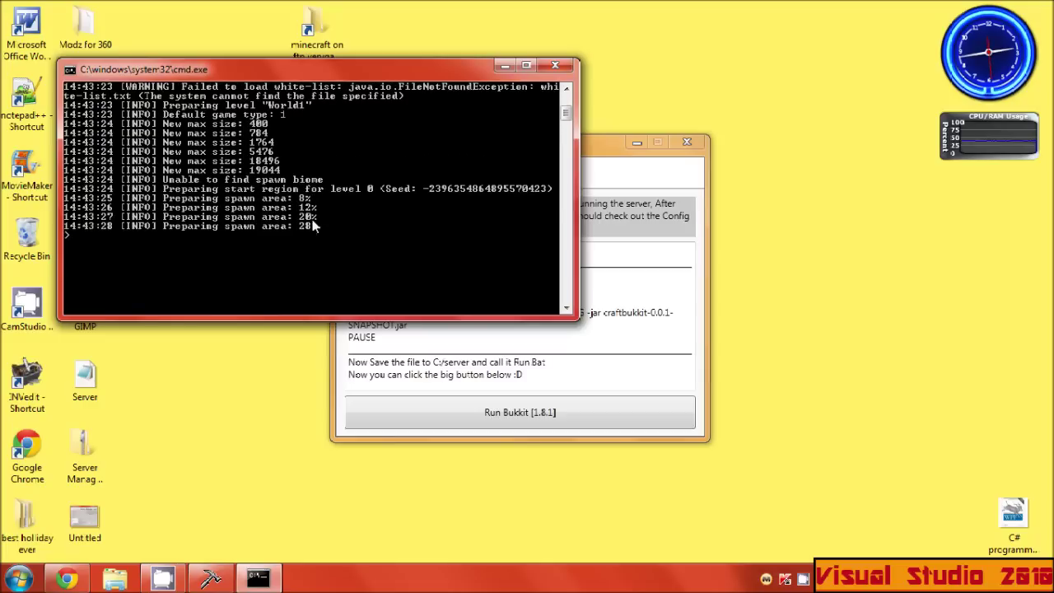
{"action": "scroll", "coordinate": [313, 223], "scroll_direction": "down", "scroll_amount": 2}
{"action": "scroll", "coordinate": [311, 216], "scroll_direction": "up", "scroll_amount": 5}
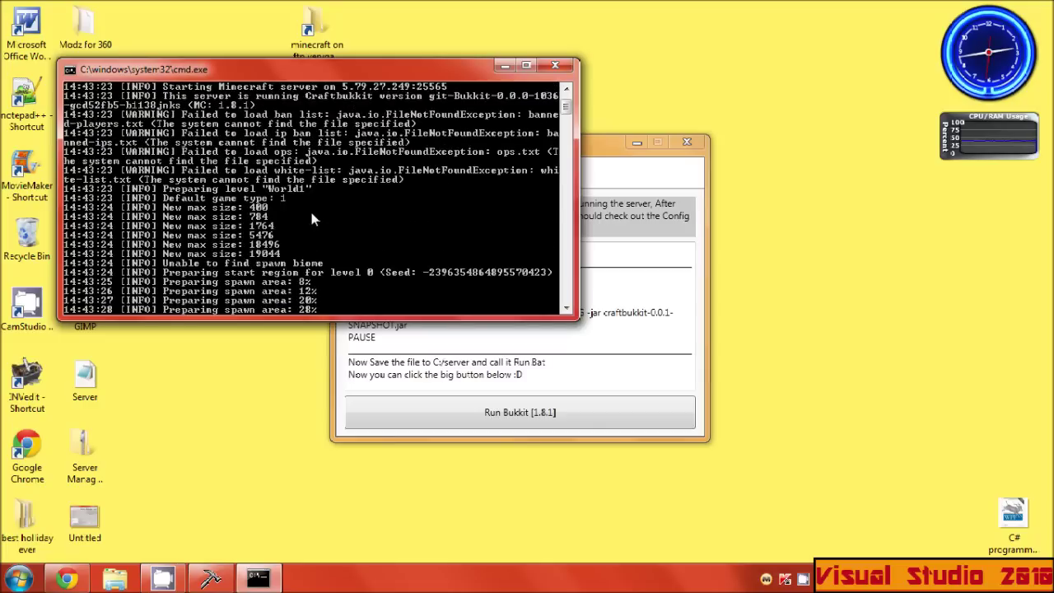
{"action": "left_click", "coordinate": [506, 66]}
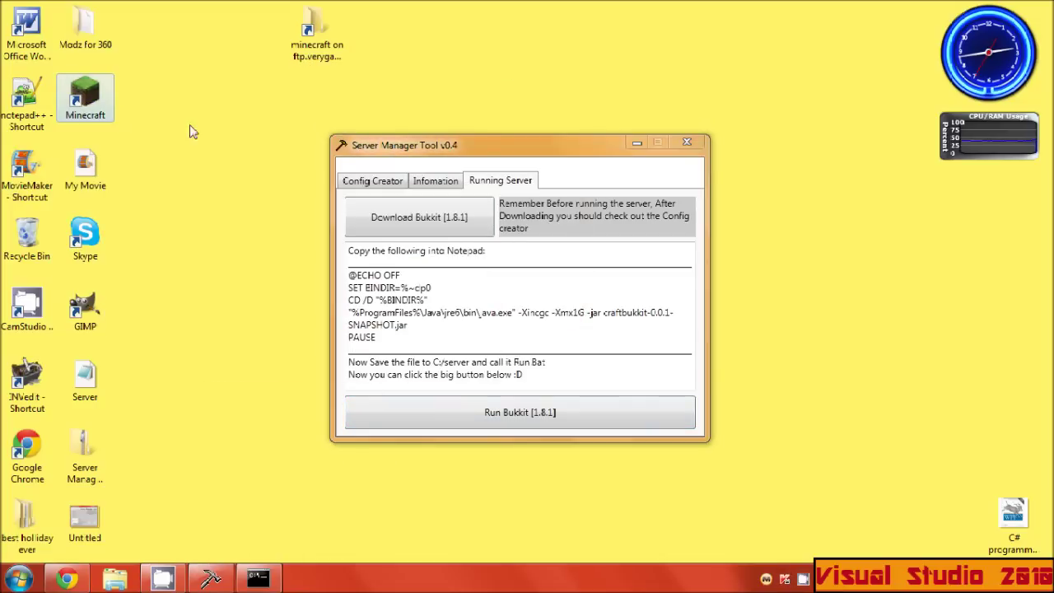
Launch Minecraft from the desktop and quit Server Manager Tool from its Config Creator page, confirming the exit.
{"action": "left_click", "coordinate": [436, 181]}
{"action": "left_click", "coordinate": [376, 183]}
{"action": "left_click", "coordinate": [626, 417]}
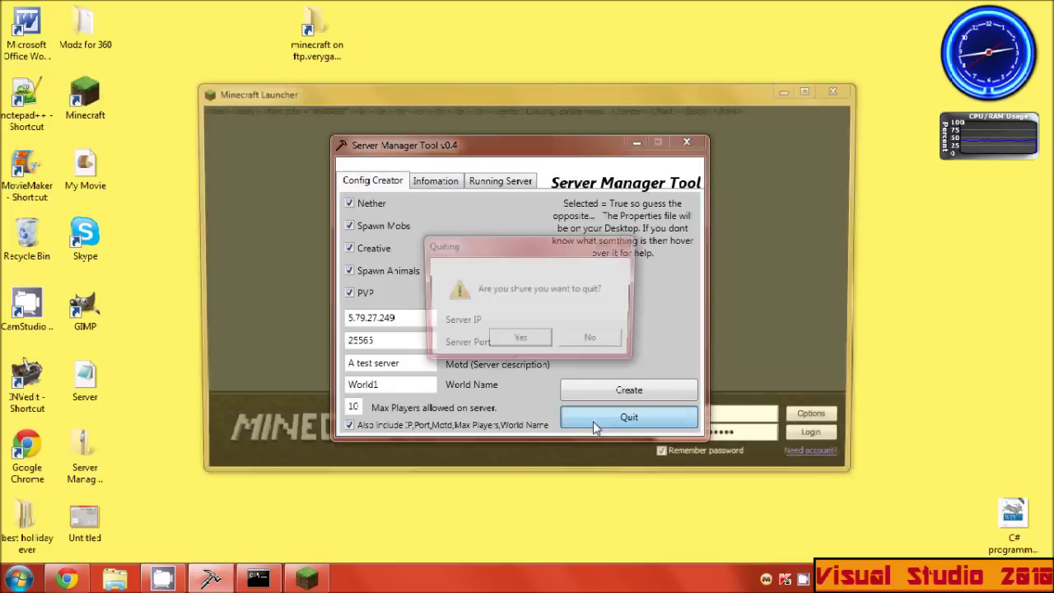
{"action": "left_click", "coordinate": [539, 338]}
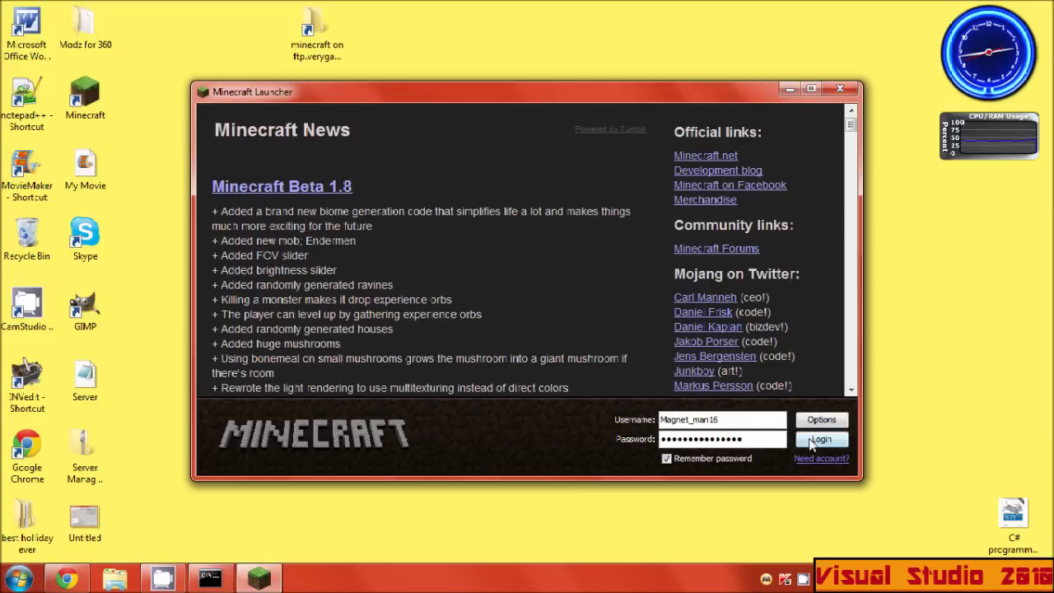
Log in to Minecraft with the remembered account, open the multiplayer server list and refresh it.
{"action": "left_click", "coordinate": [813, 442]}
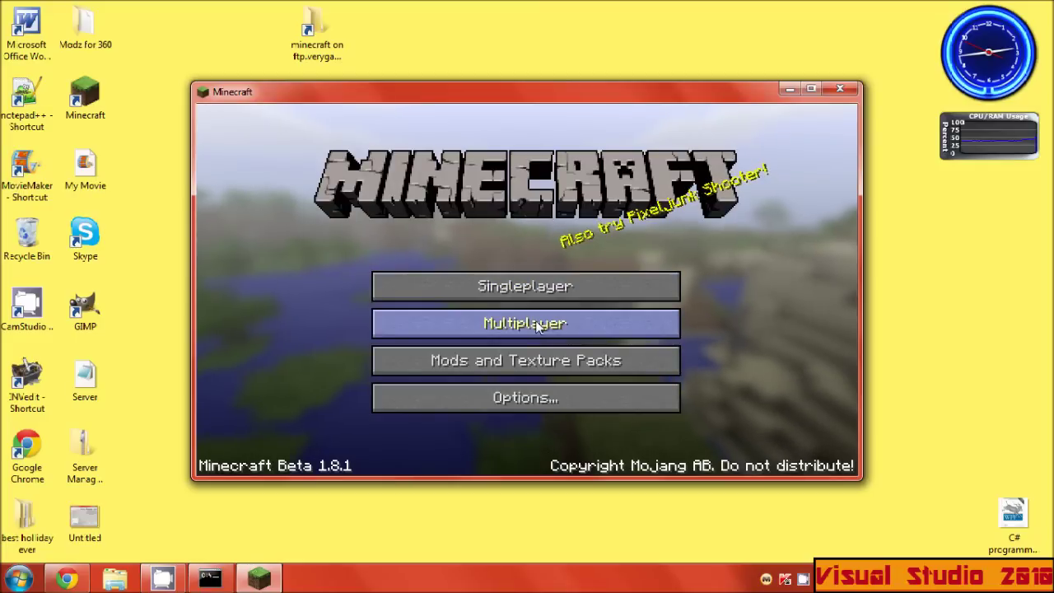
{"action": "left_click", "coordinate": [531, 320]}
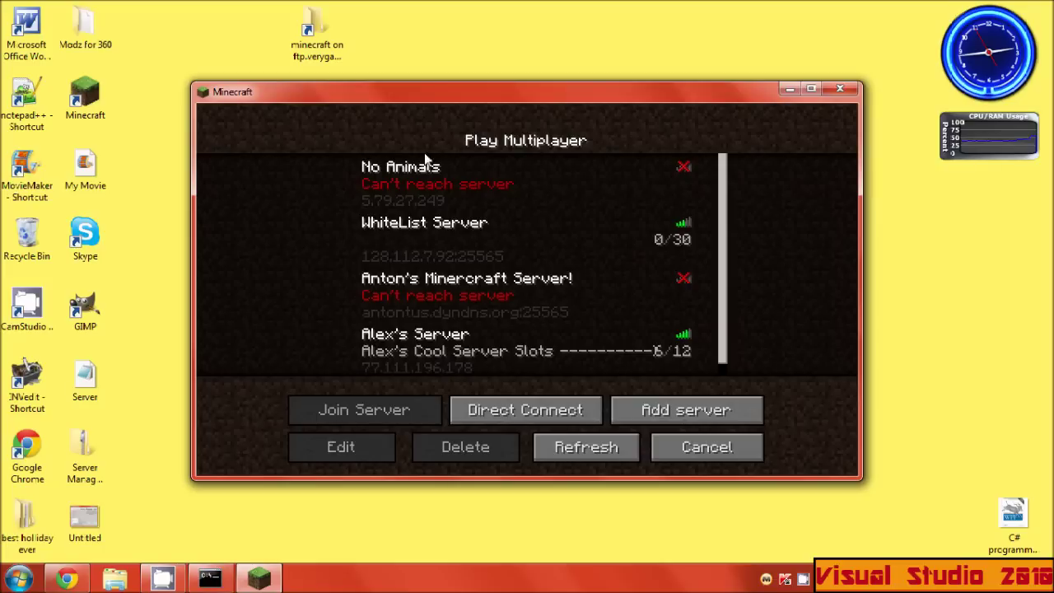
{"action": "left_click", "coordinate": [575, 460]}
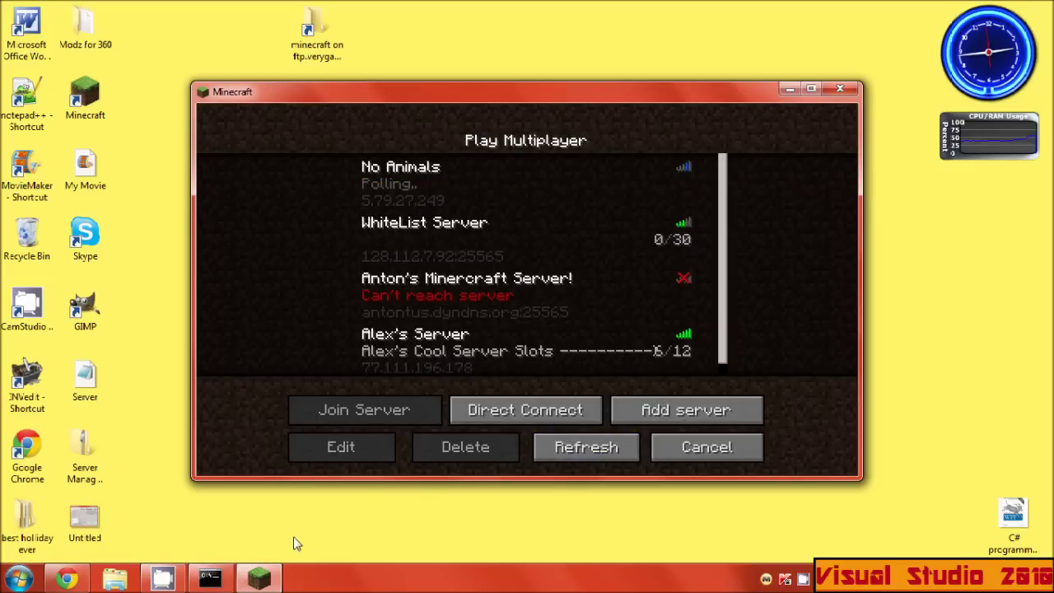
Check the startup progress in the server console, return to Minecraft and refresh the multiplayer server list again.
{"action": "left_click", "coordinate": [194, 586]}
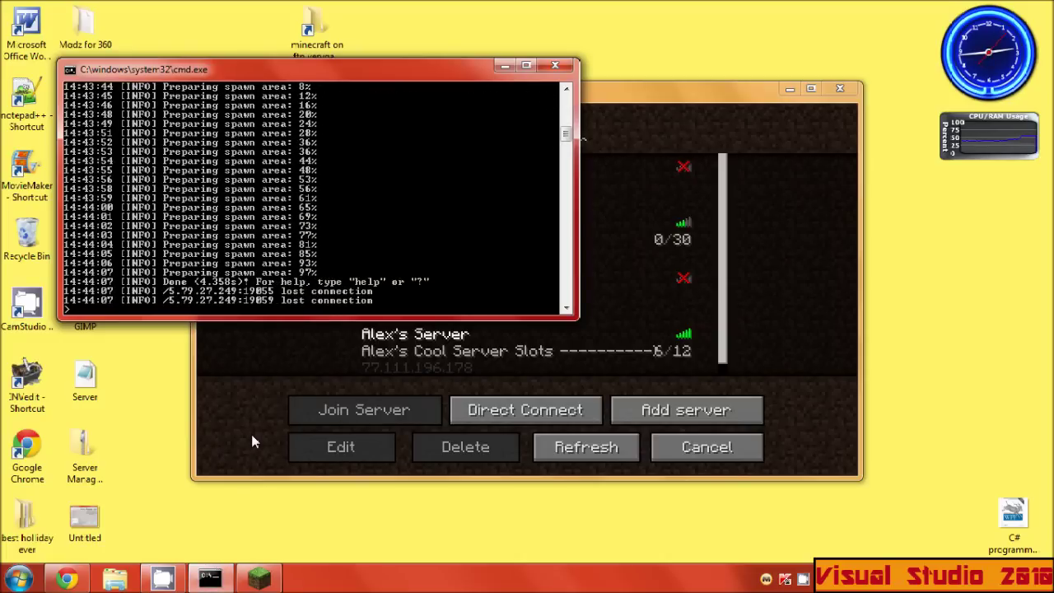
{"action": "left_click", "coordinate": [258, 389]}
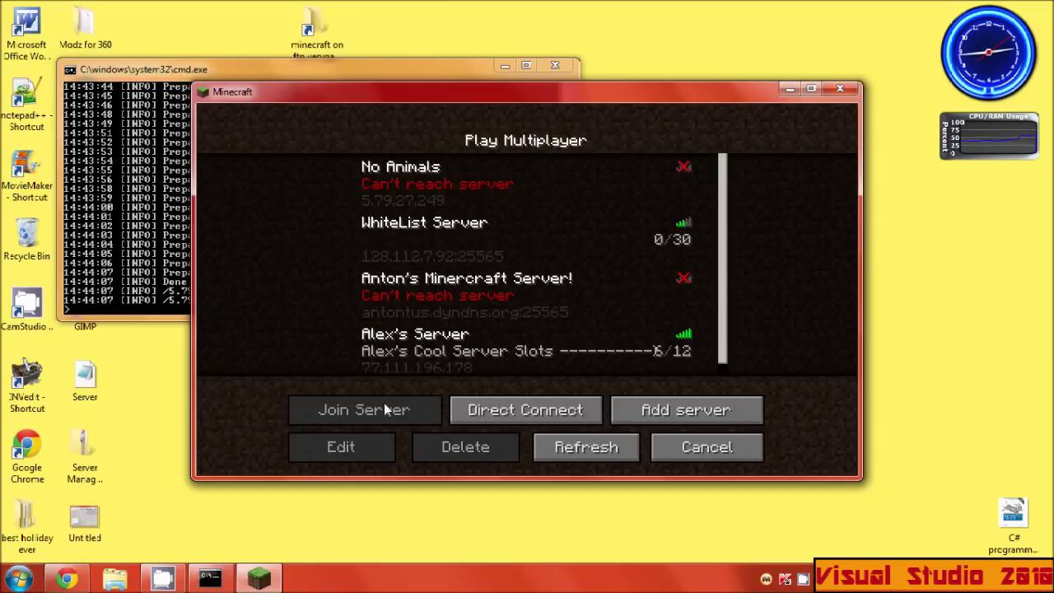
{"action": "left_click", "coordinate": [564, 449]}
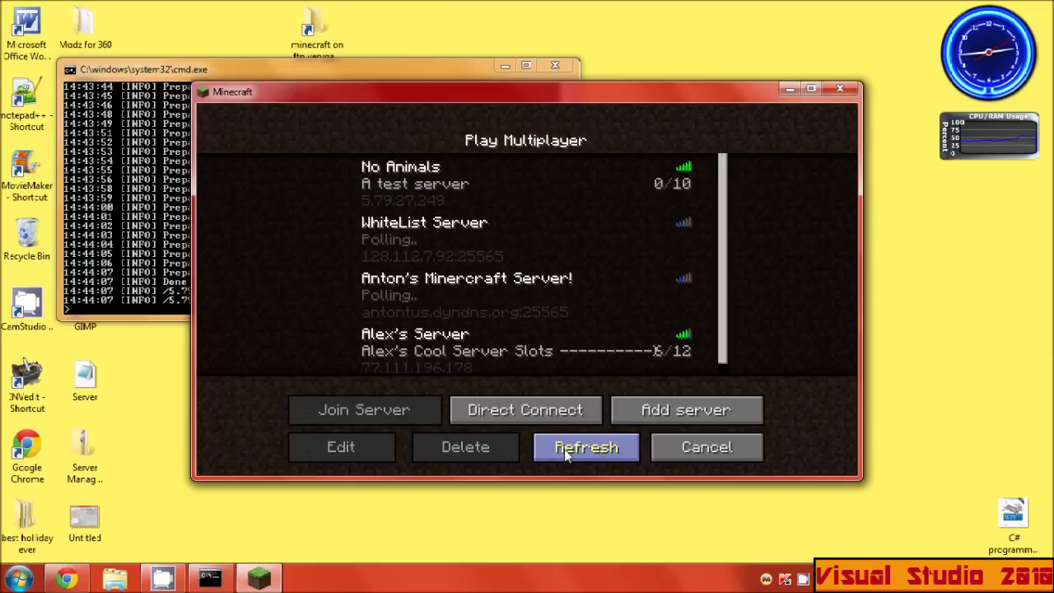
Join the server listed as No Animals and enter its world.
{"action": "left_click", "coordinate": [436, 175]}
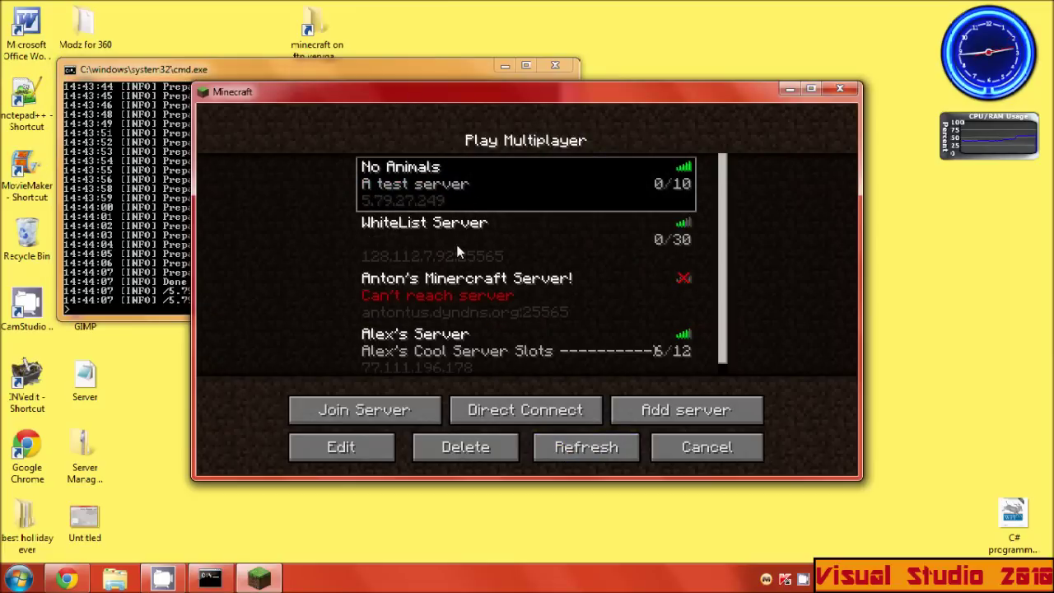
{"action": "left_click", "coordinate": [359, 410]}
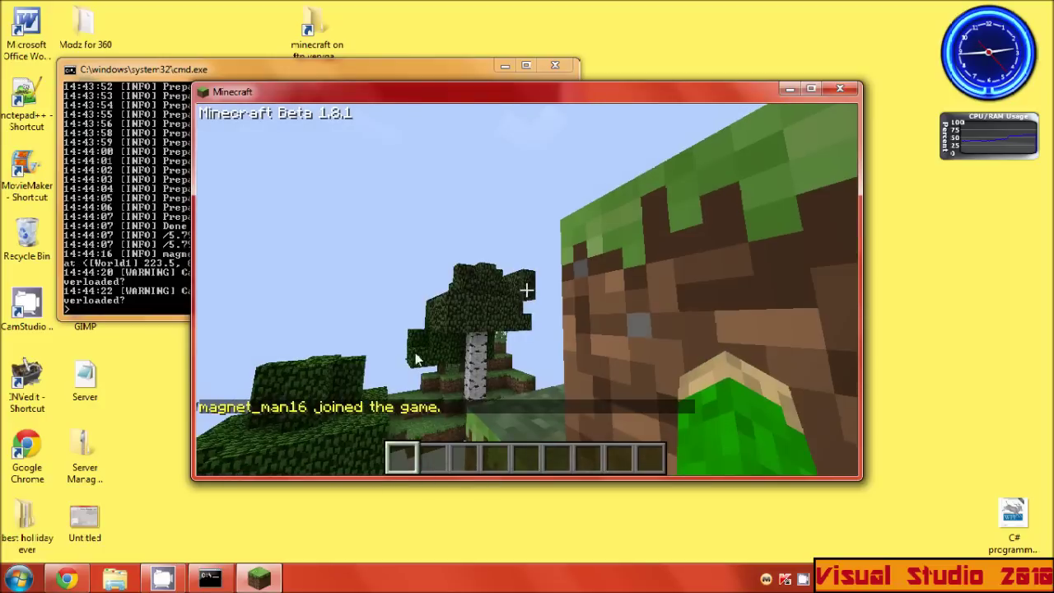
{"action": "left_click", "coordinate": [405, 343]}
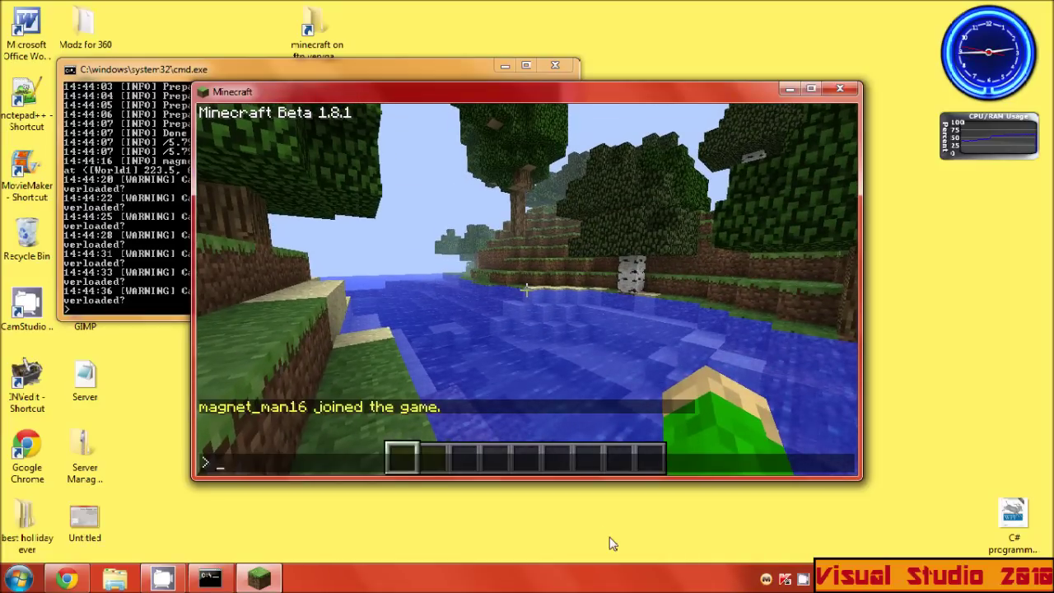
Close the chat and game menu and walk around the server world, looking at its animals and trees.
{"action": "key", "text": "Escape"}
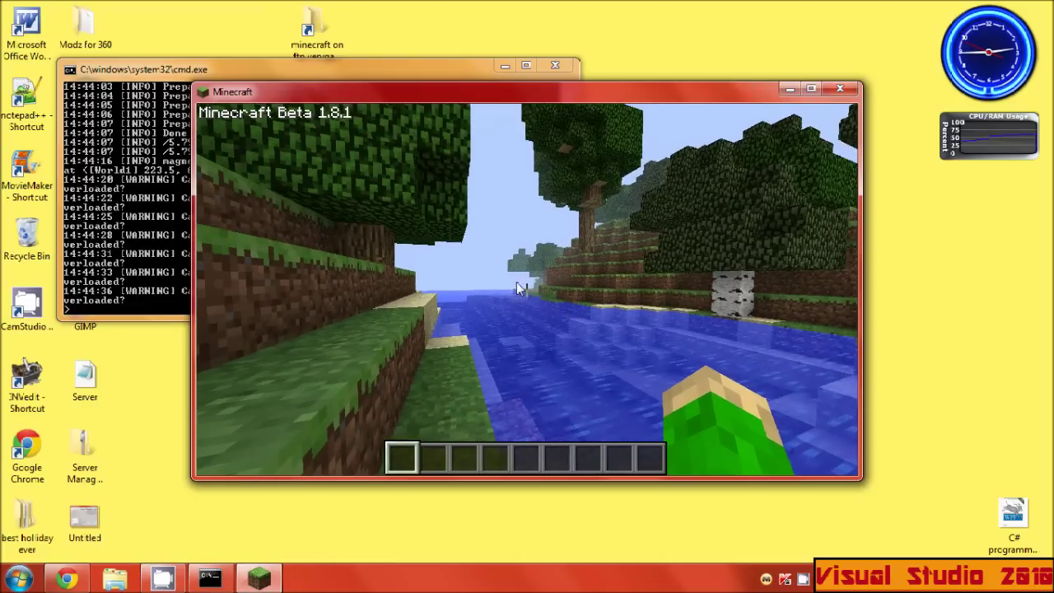
{"action": "key", "text": "Escape"}
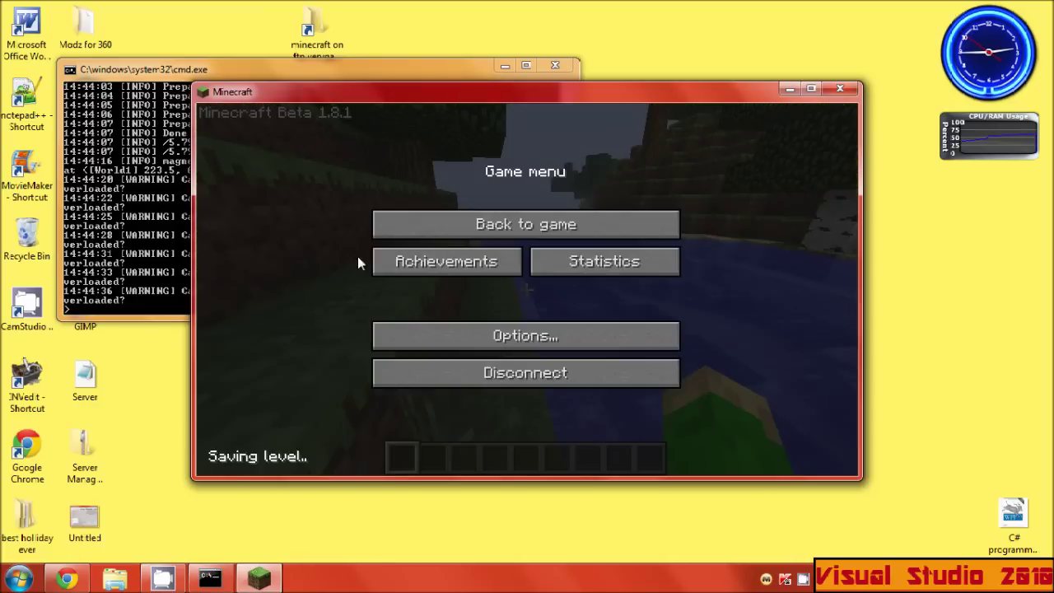
{"action": "key", "text": "Escape"}
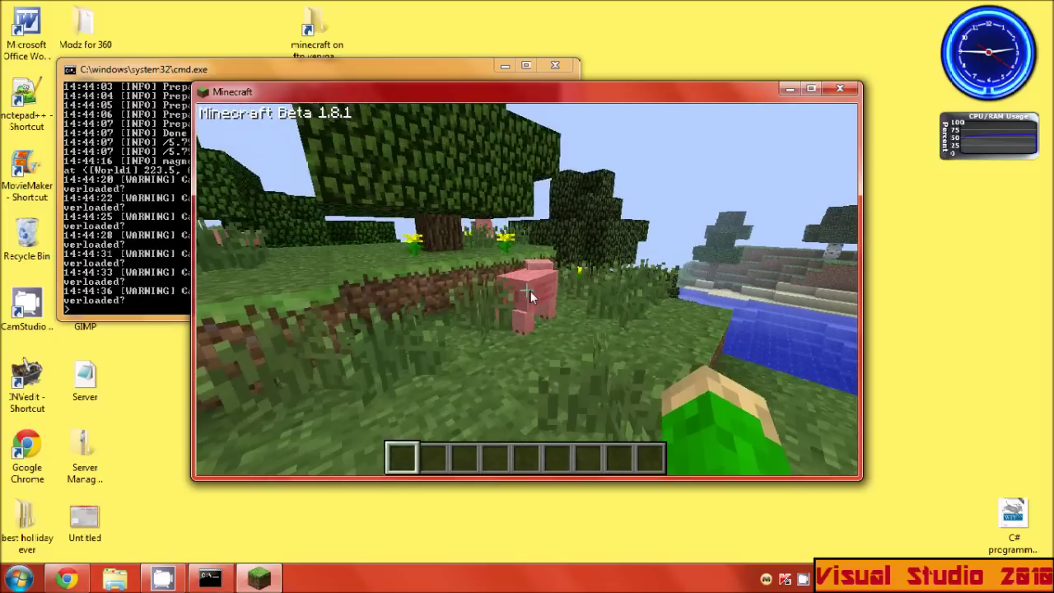
{"action": "left_click", "coordinate": [530, 297]}
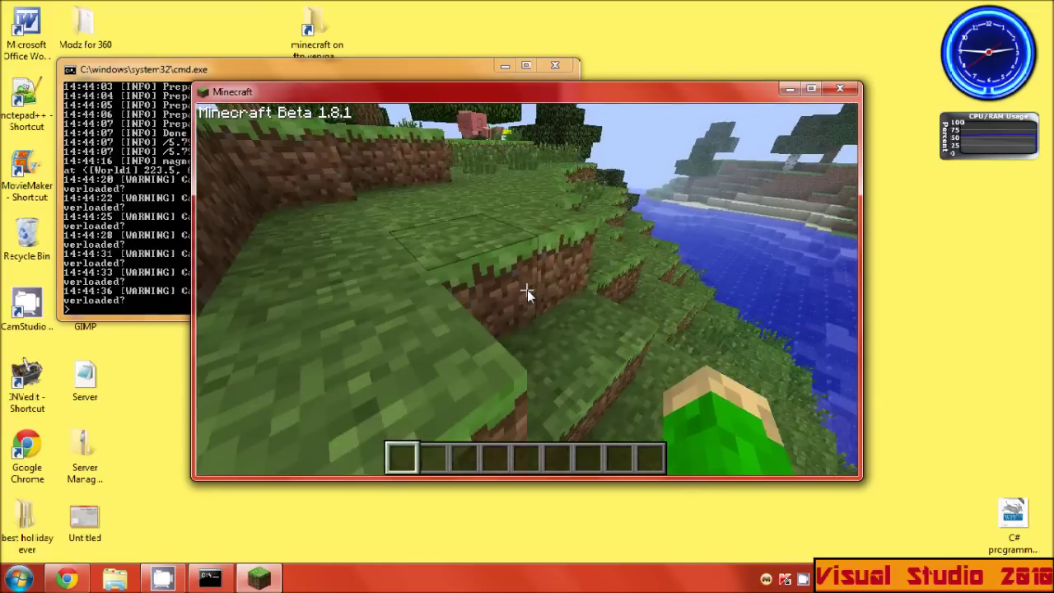
{"action": "key", "text": "w"}
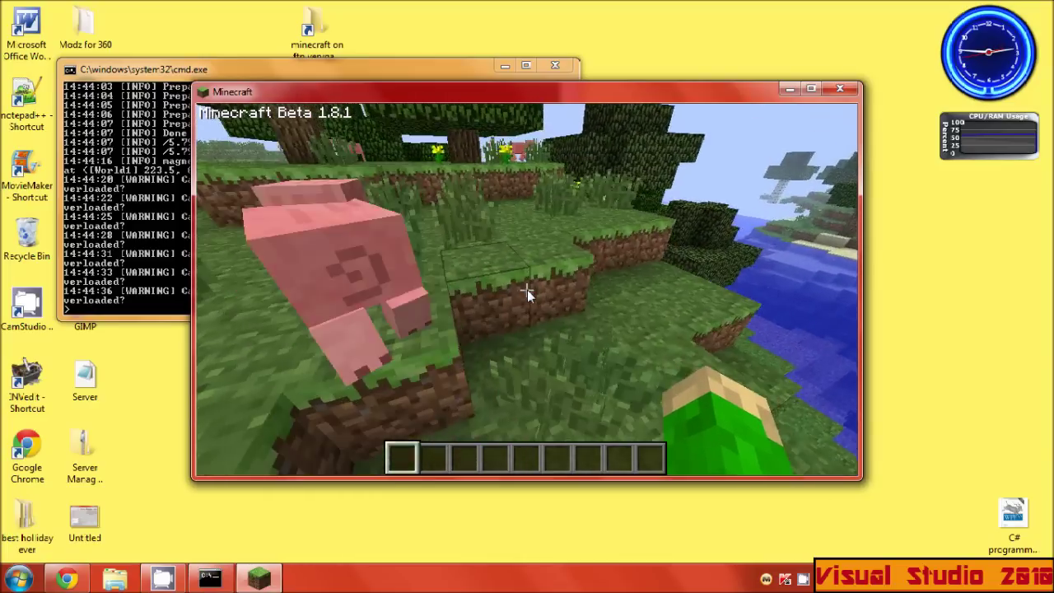
{"action": "key", "text": "w"}
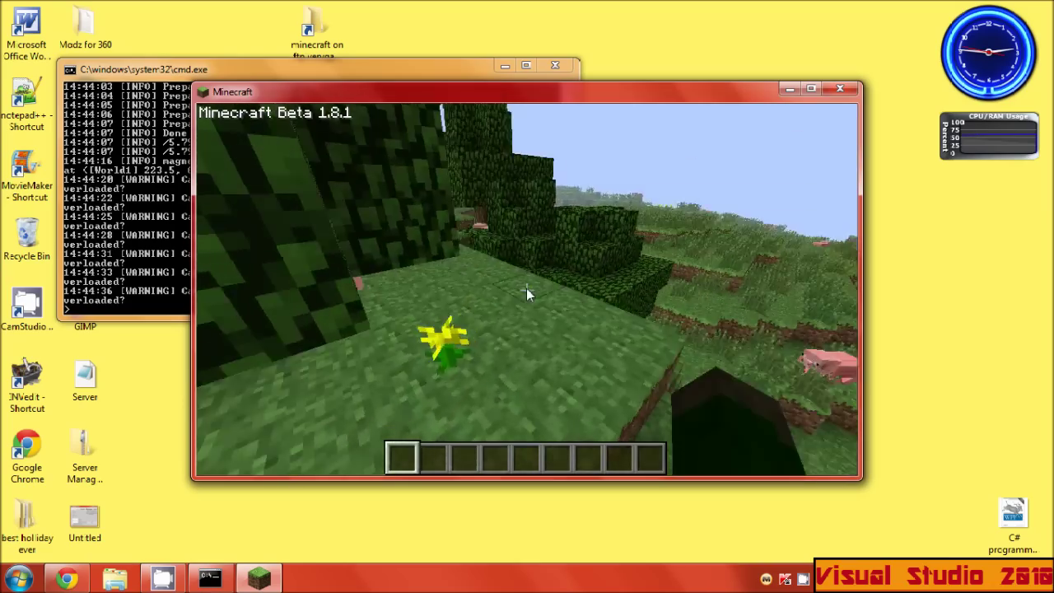
{"action": "key", "text": "w"}
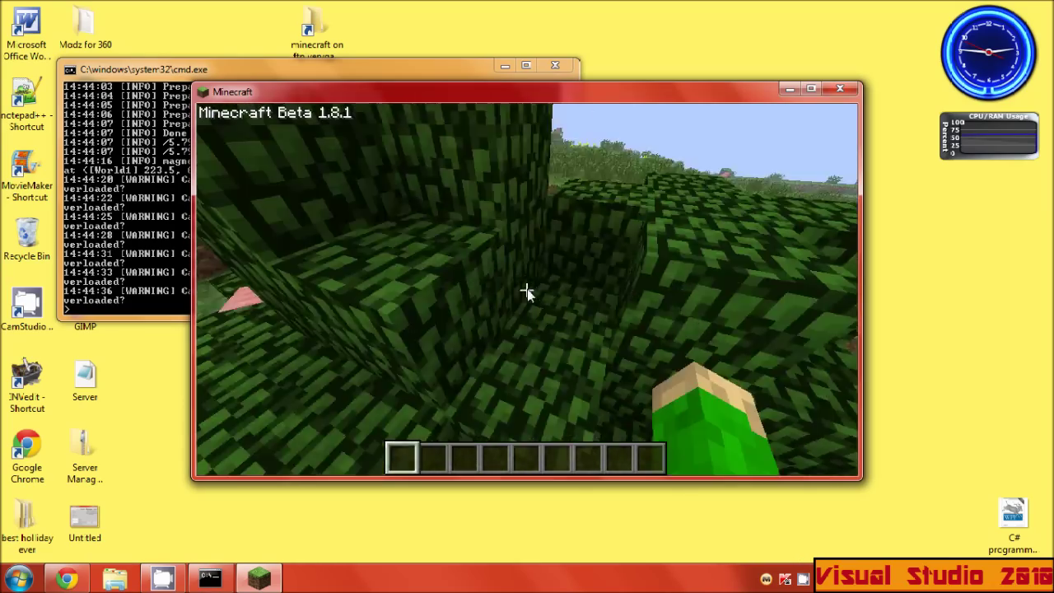
{"action": "key", "text": "w"}
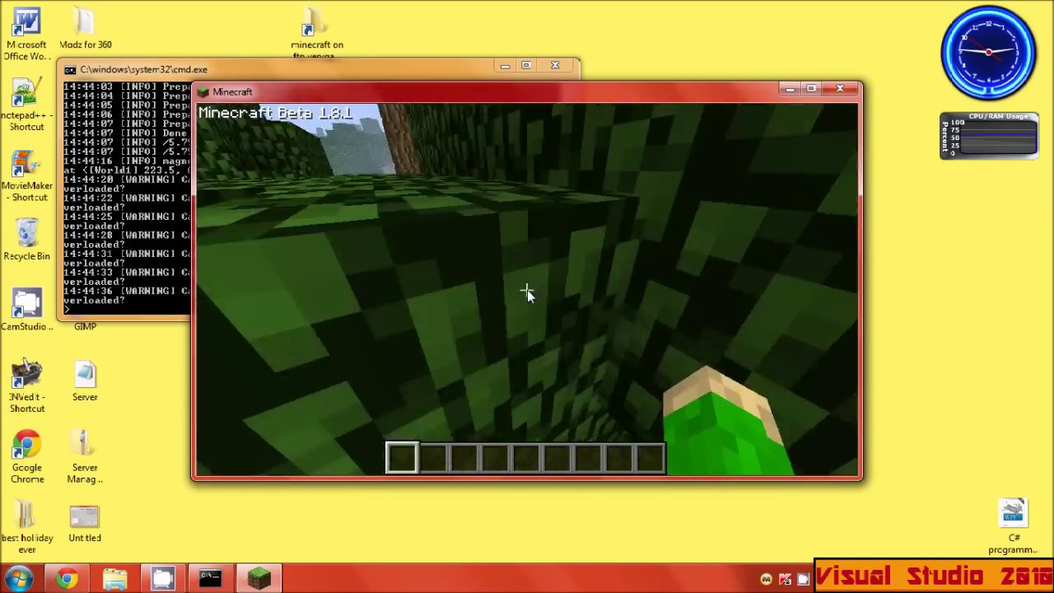
{"action": "left_click", "coordinate": [527, 292]}
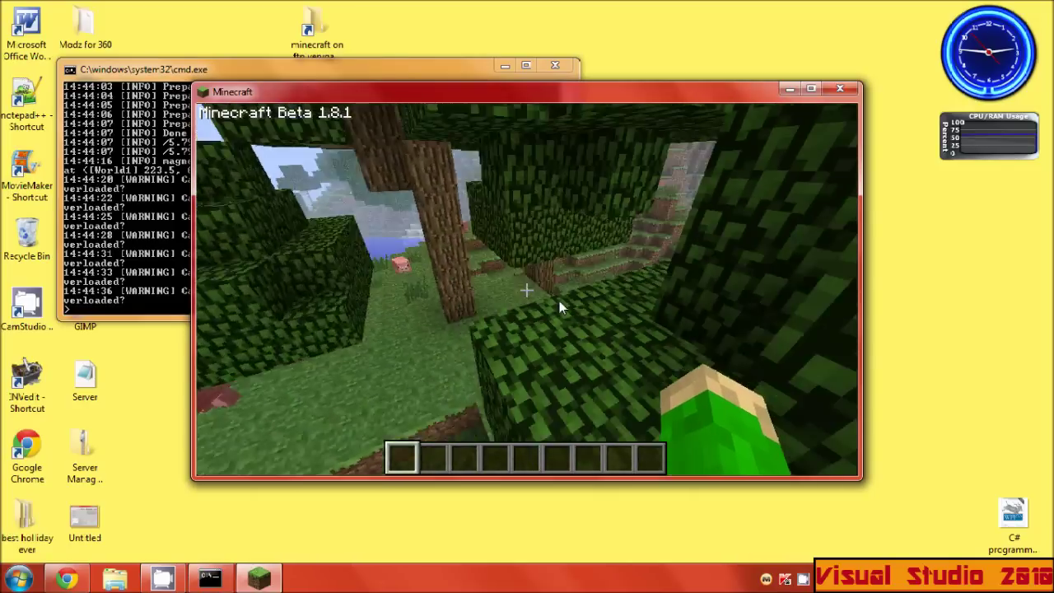